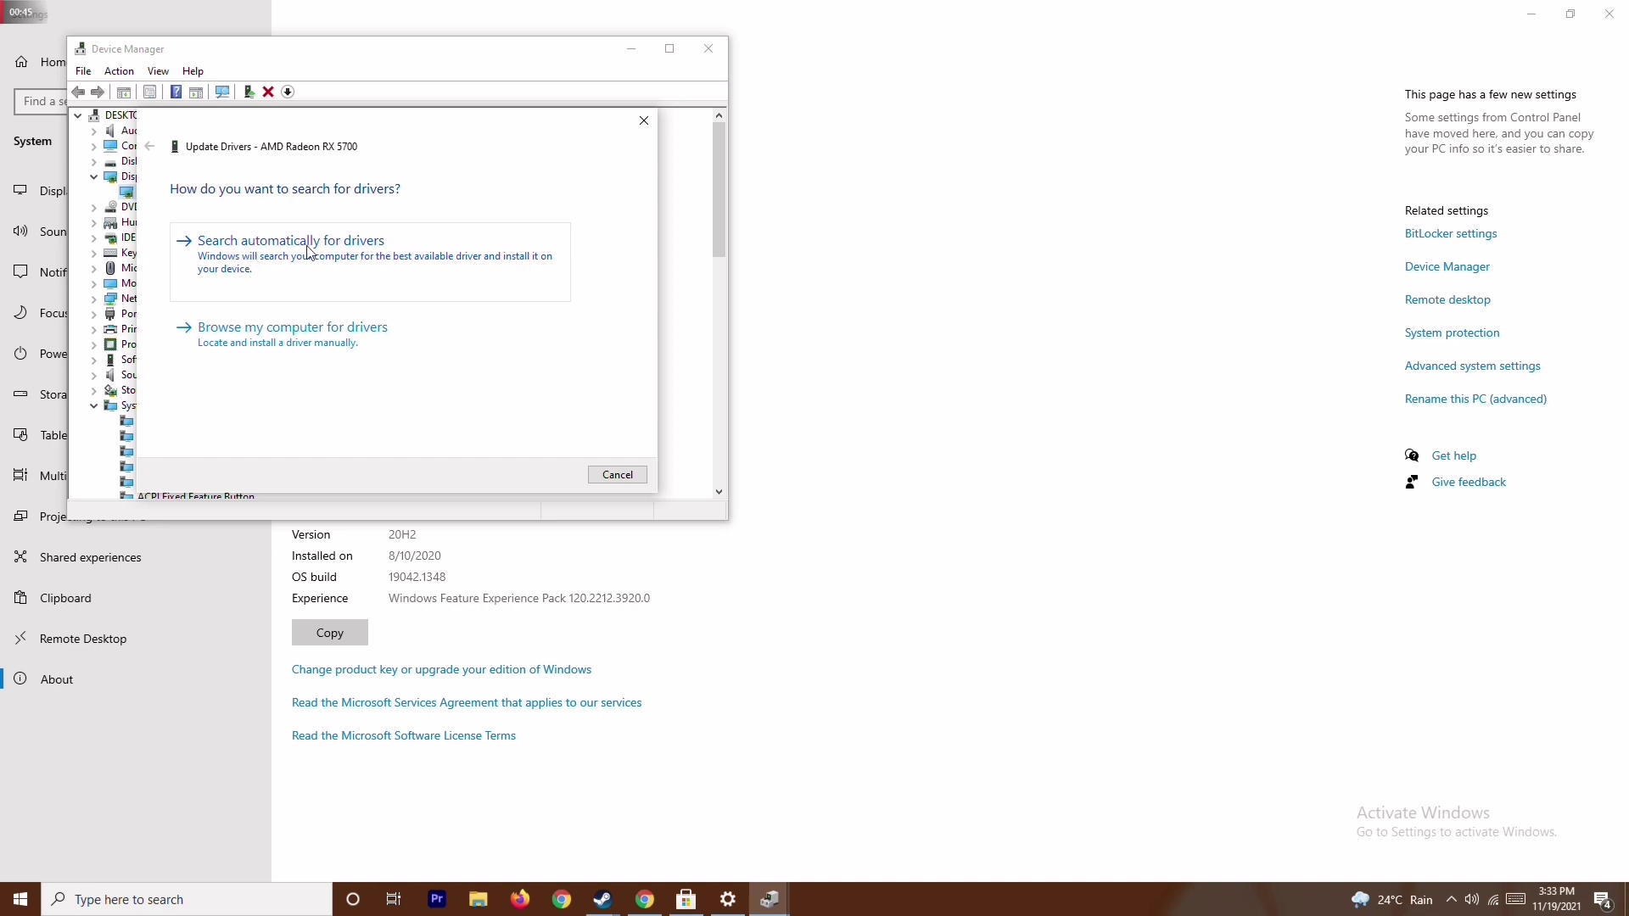
- Confirm by automatic driver search that the RX 5700's best driver is already installed
left_click(307, 246)
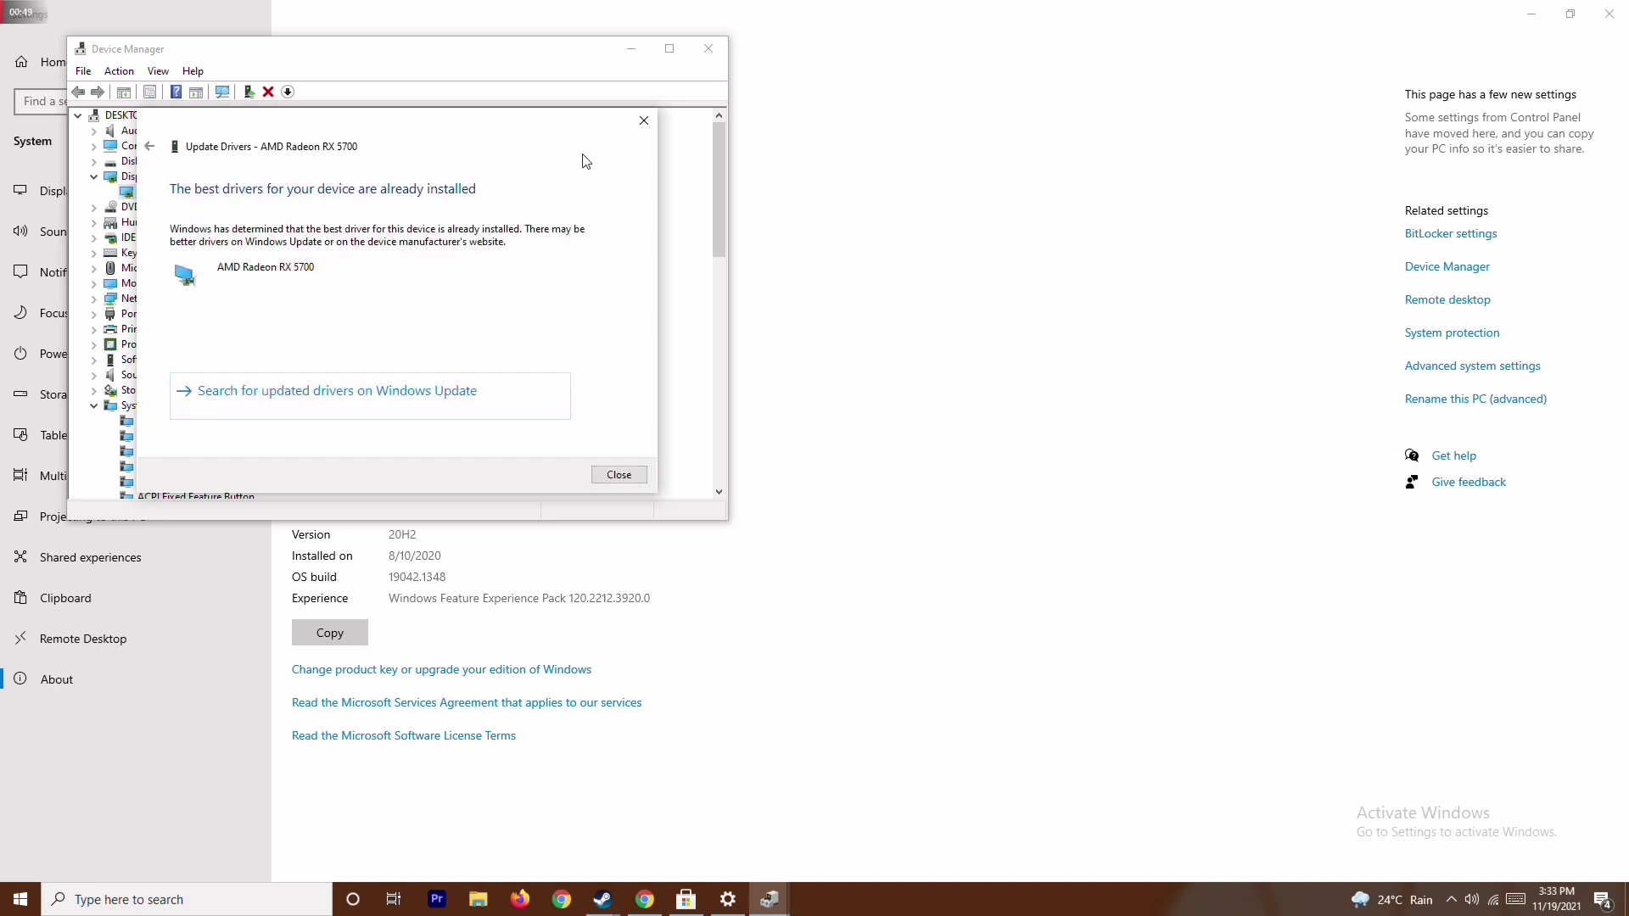
left_click(643, 120)
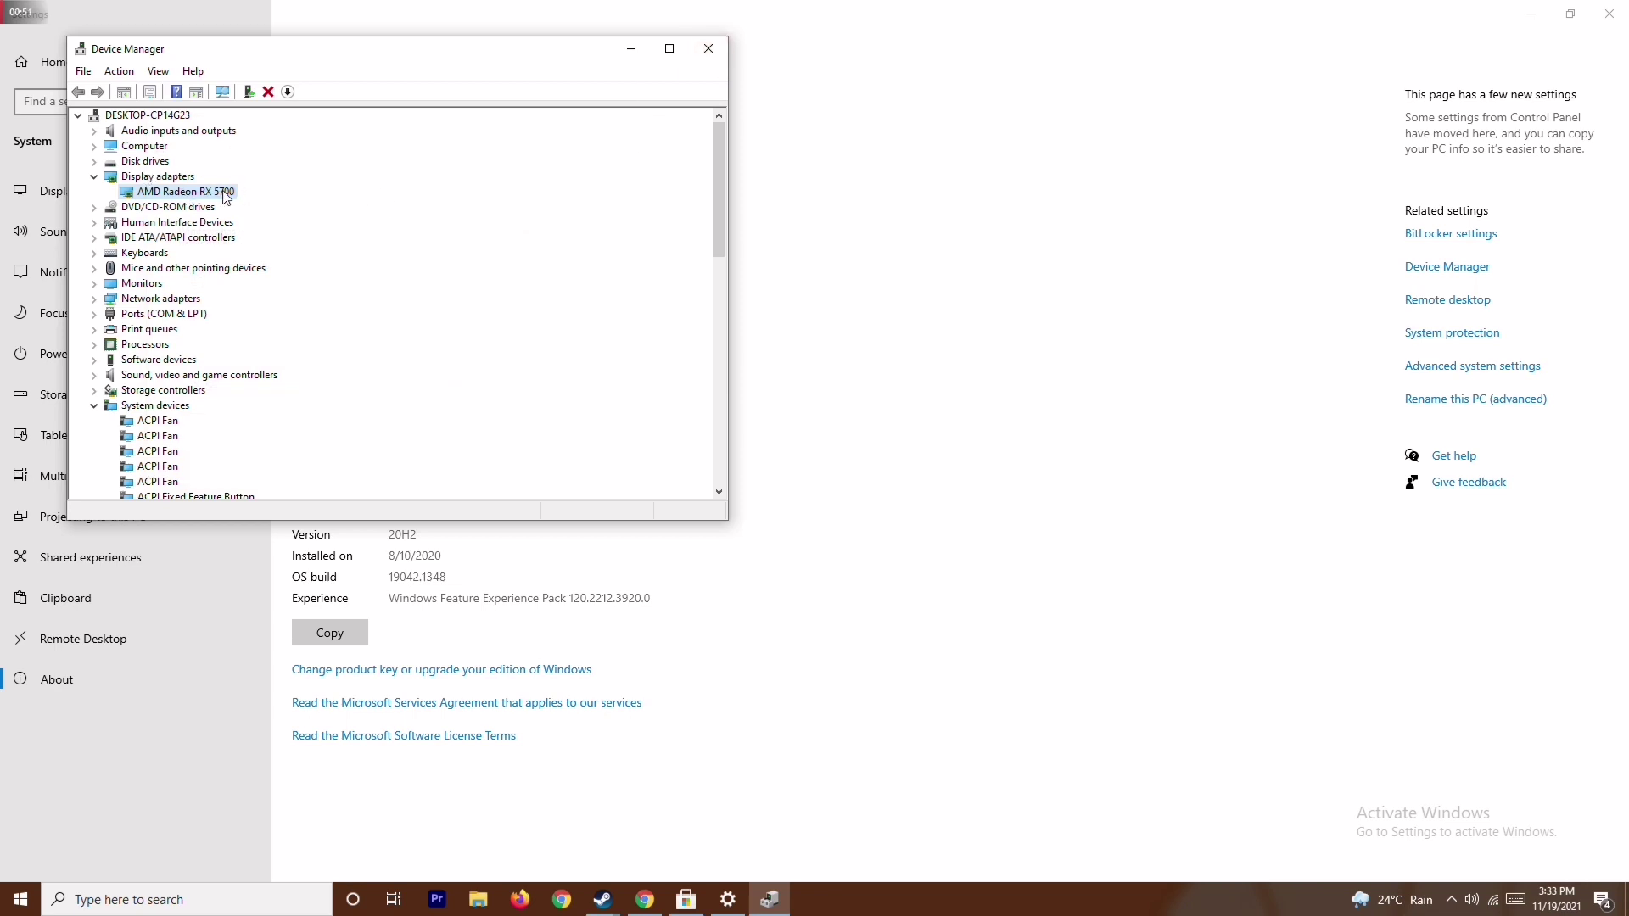
left_click(93, 177)
- Collapse the device tree and close Device Manager and Settings
left_click(93, 390)
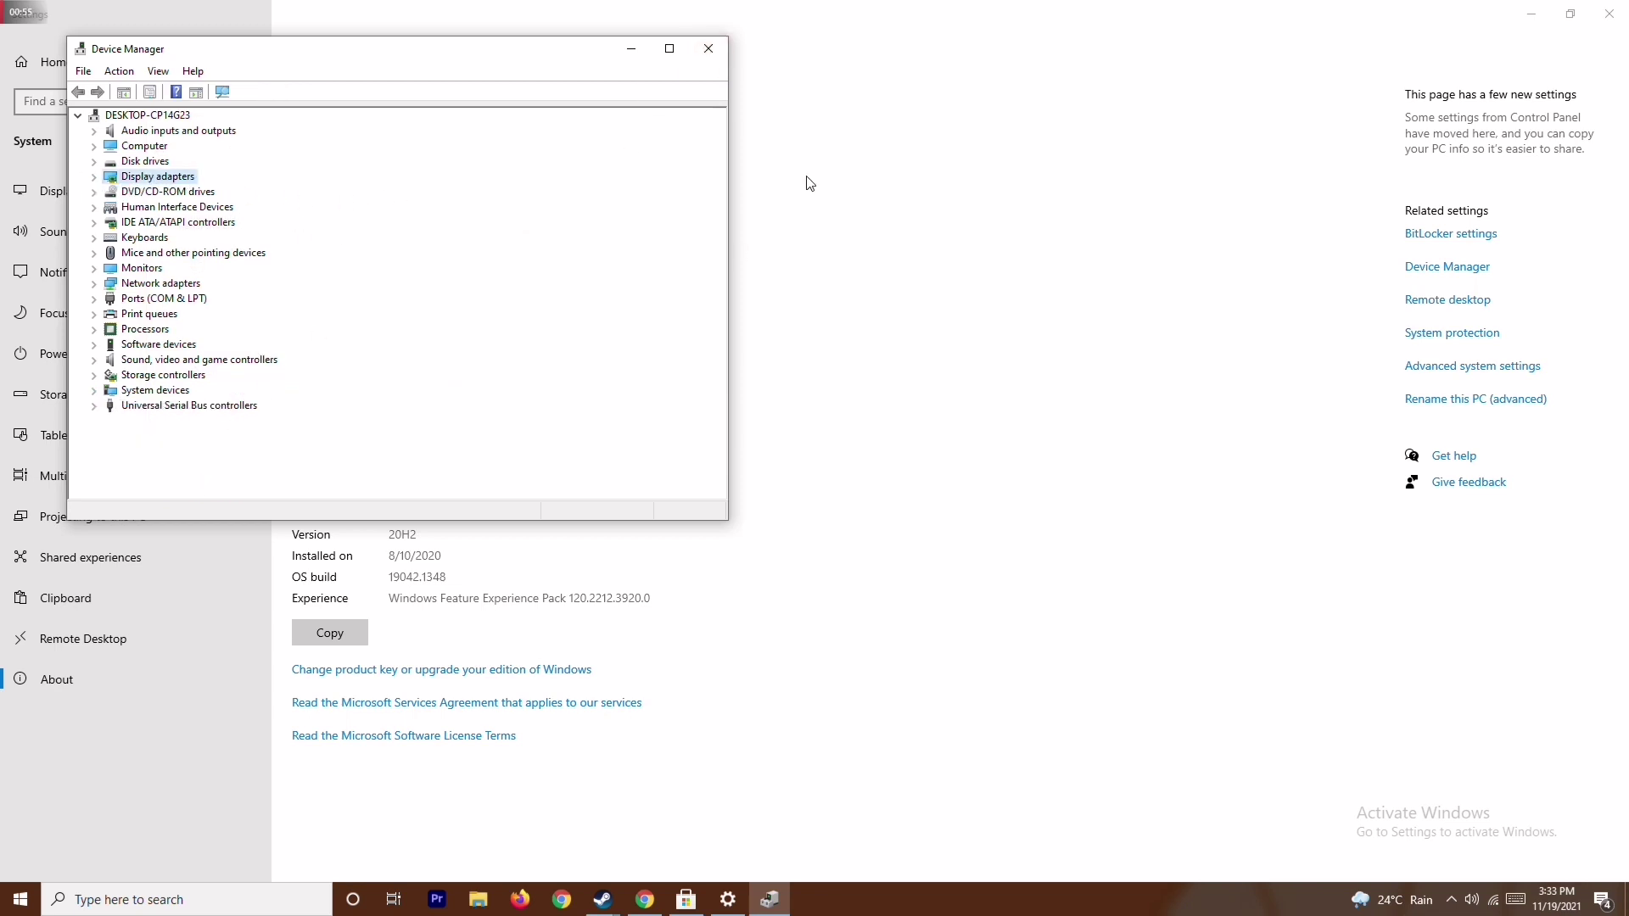
left_click(709, 48)
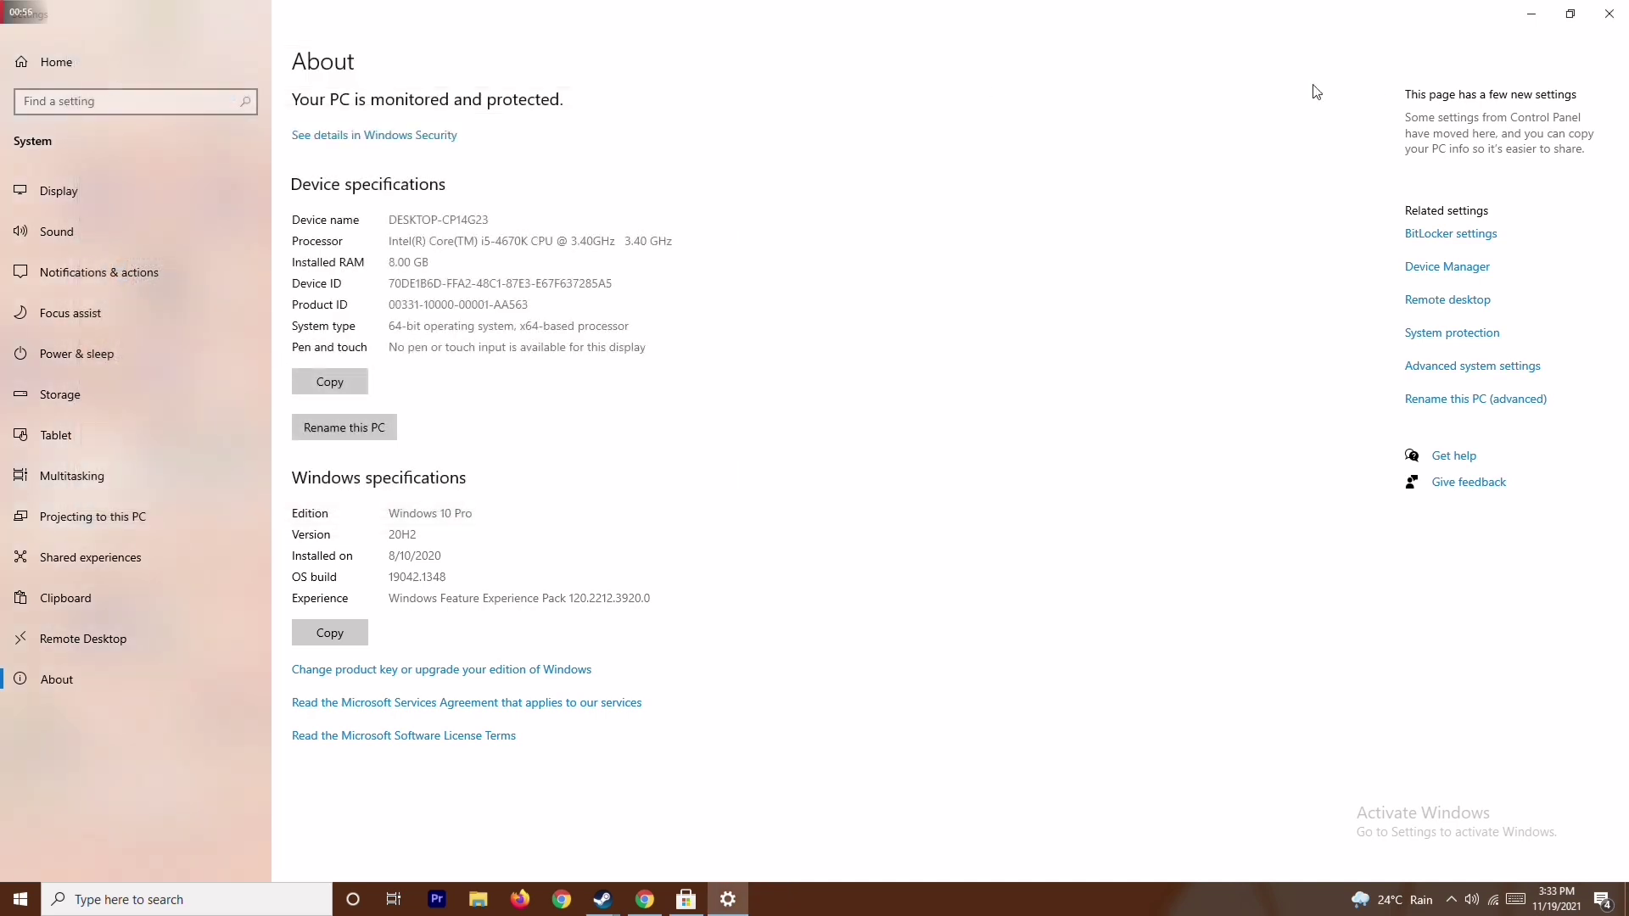
left_click(1607, 13)
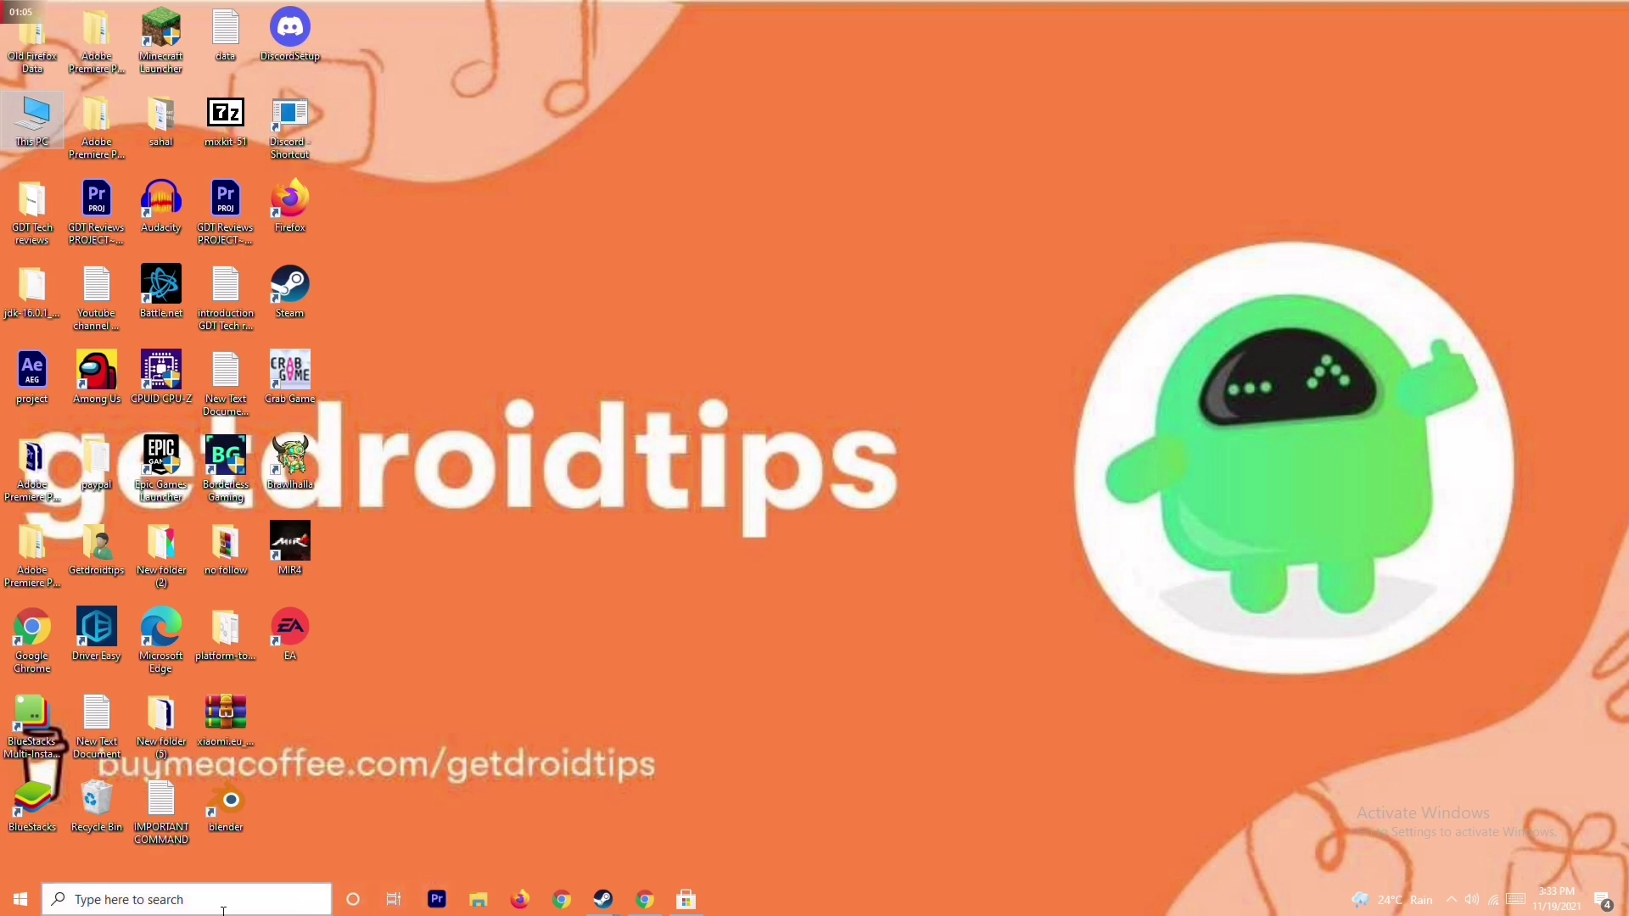
- Open Settings' Update & Security, see Windows Update reports up to date, then close Settings
left_click(133, 894)
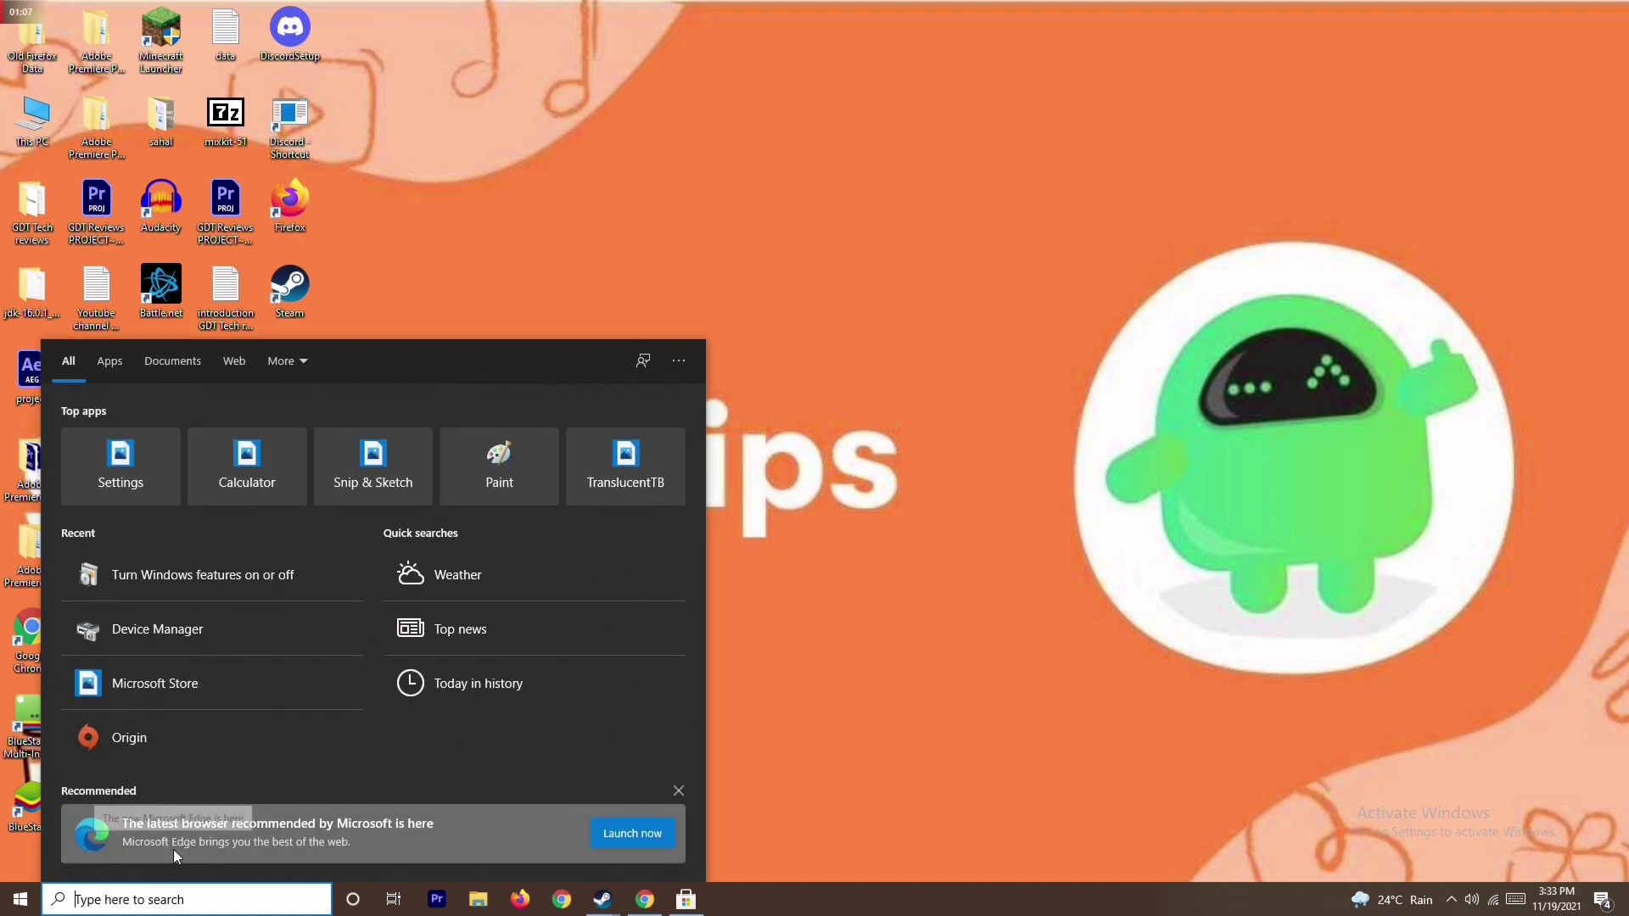
type("sett")
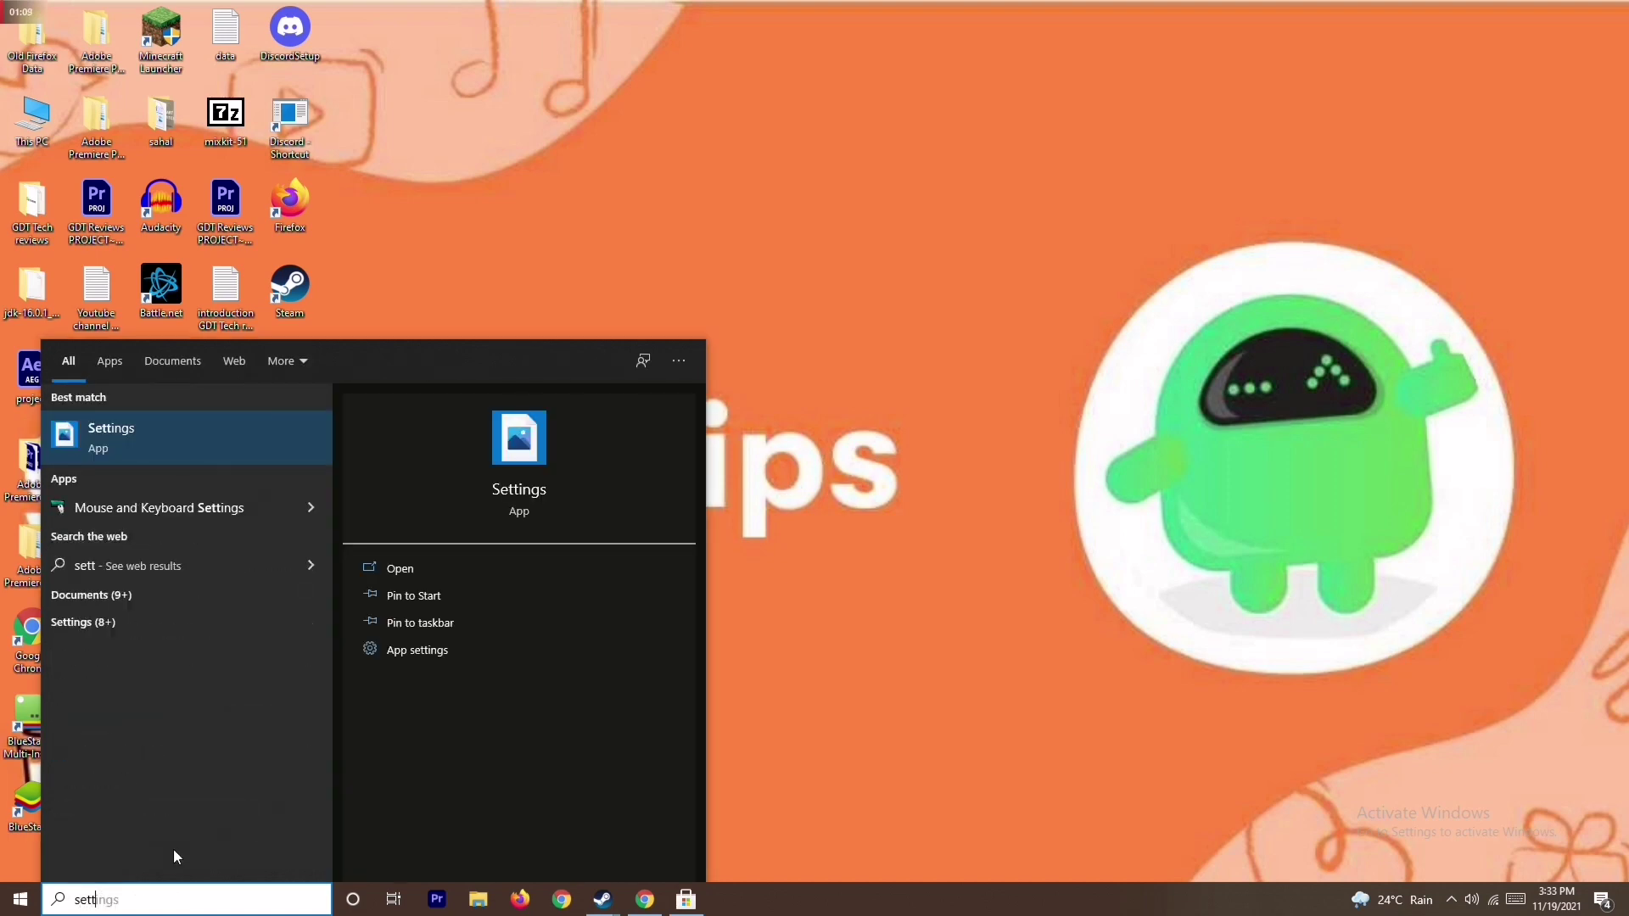
left_click(231, 442)
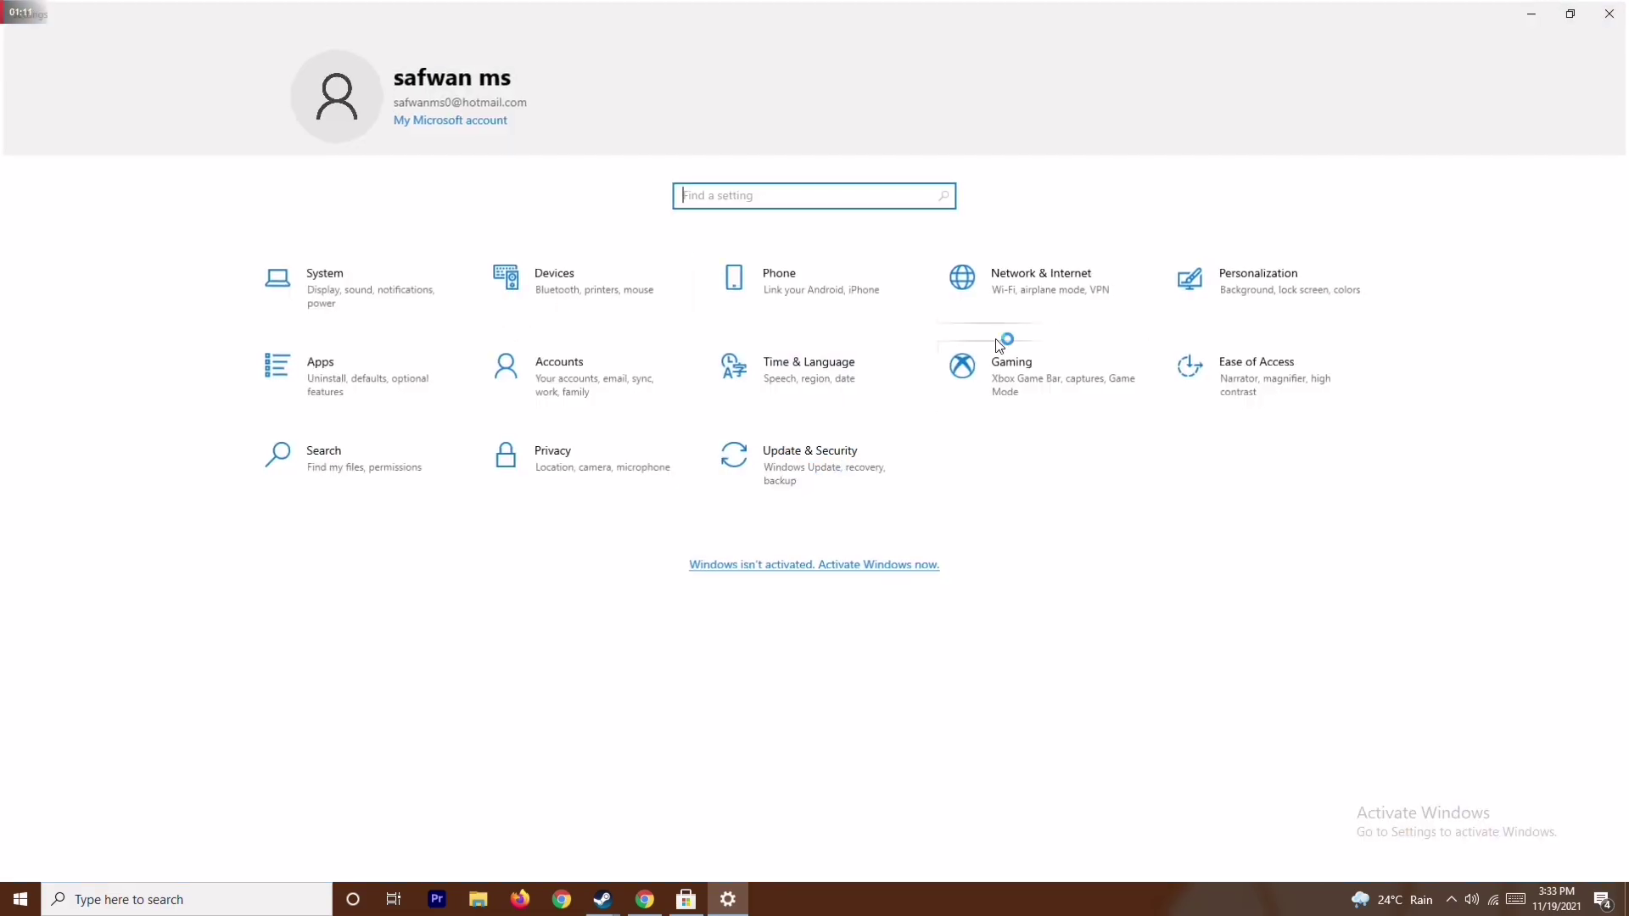
left_click(824, 467)
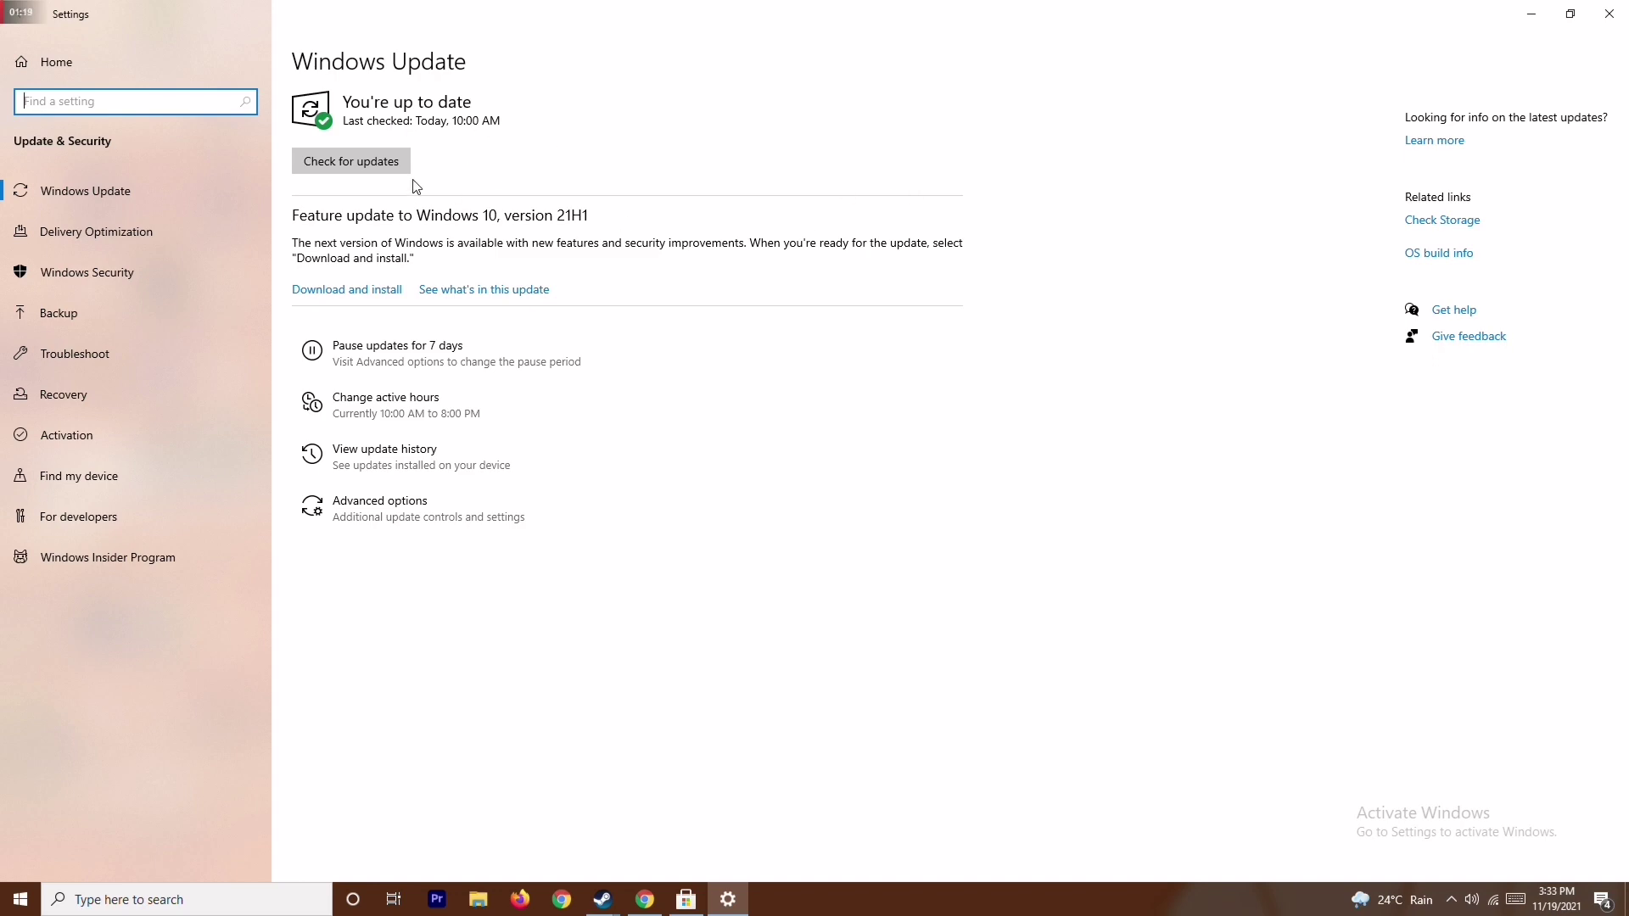
left_click(1605, 19)
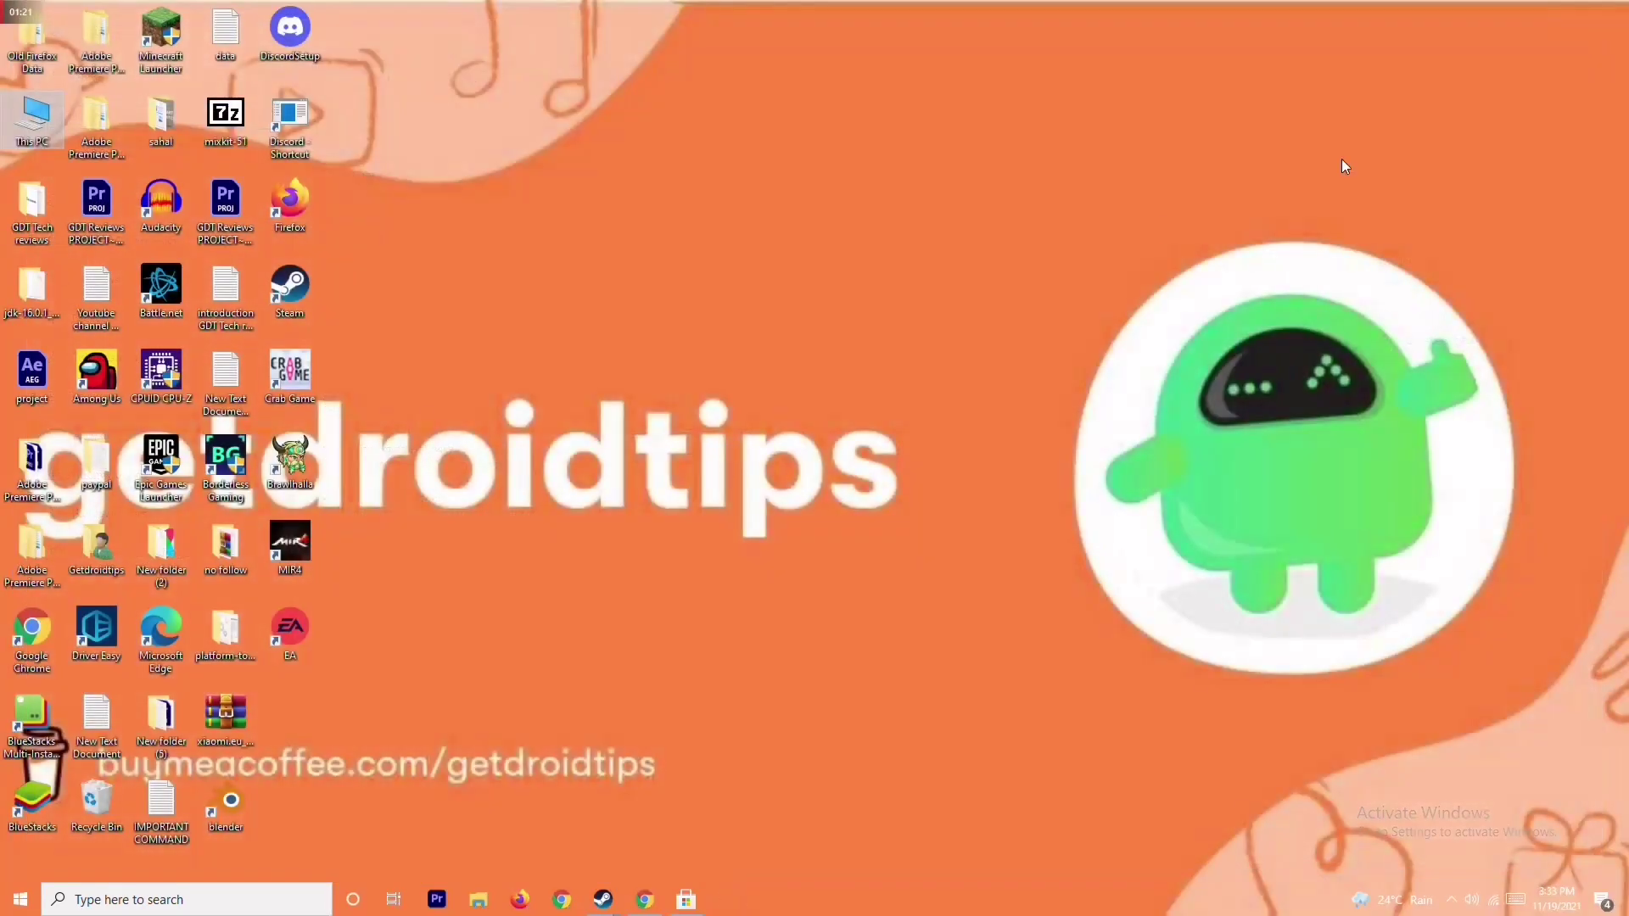
- Refresh the desktop and bring up Task Manager from the taskbar menu
right_click(994, 312)
left_click(894, 389)
right_click(865, 895)
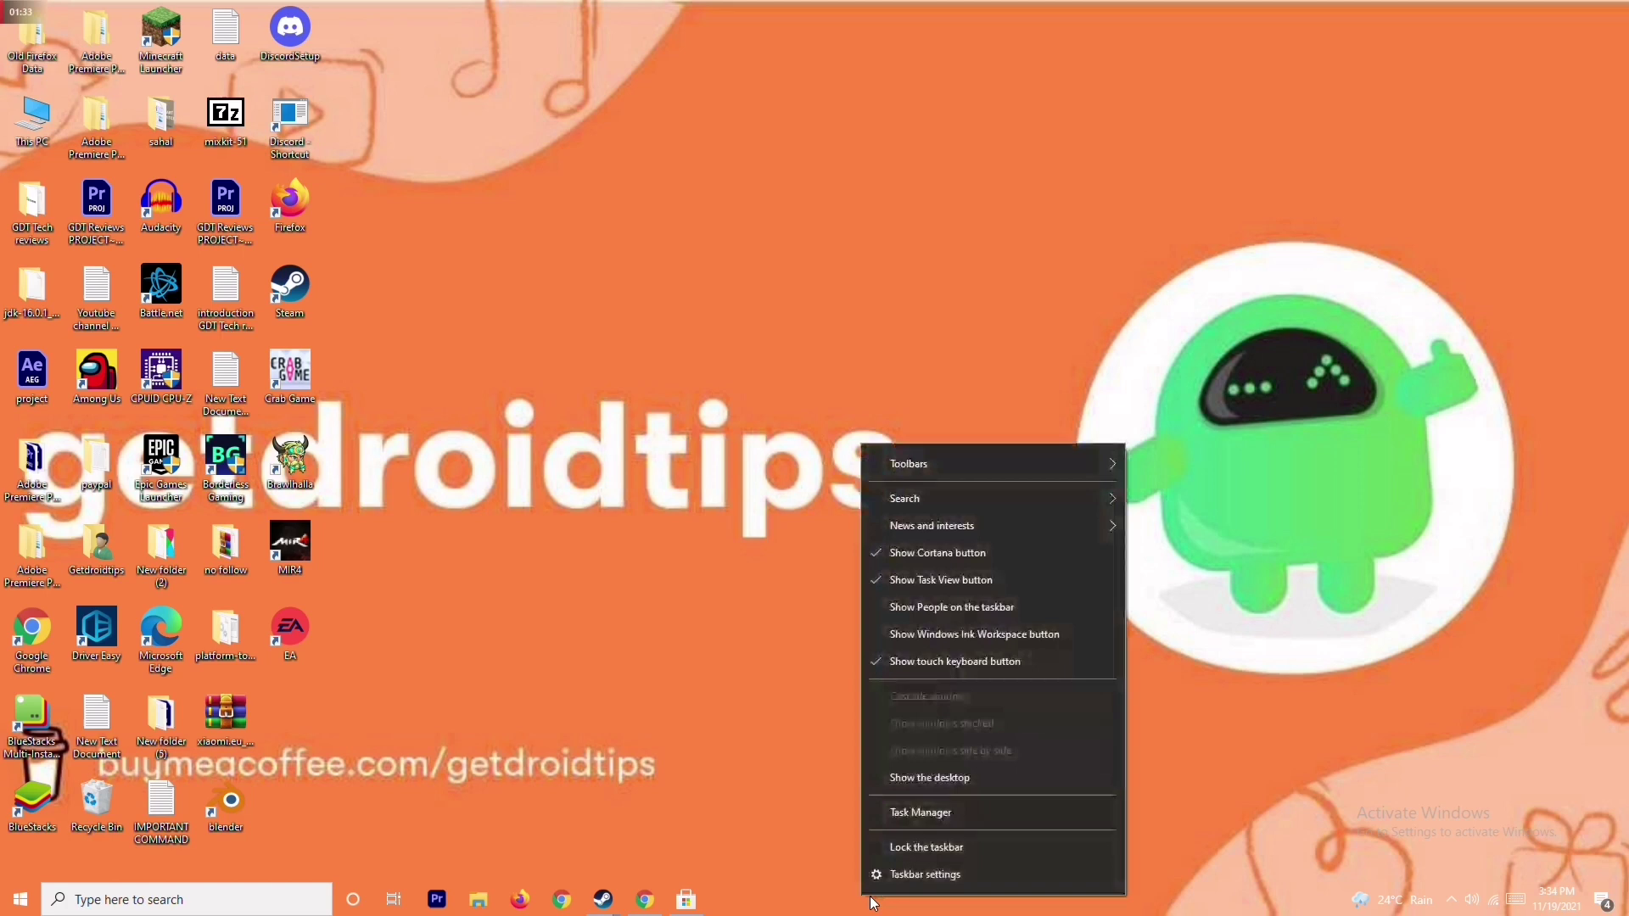
left_click(969, 816)
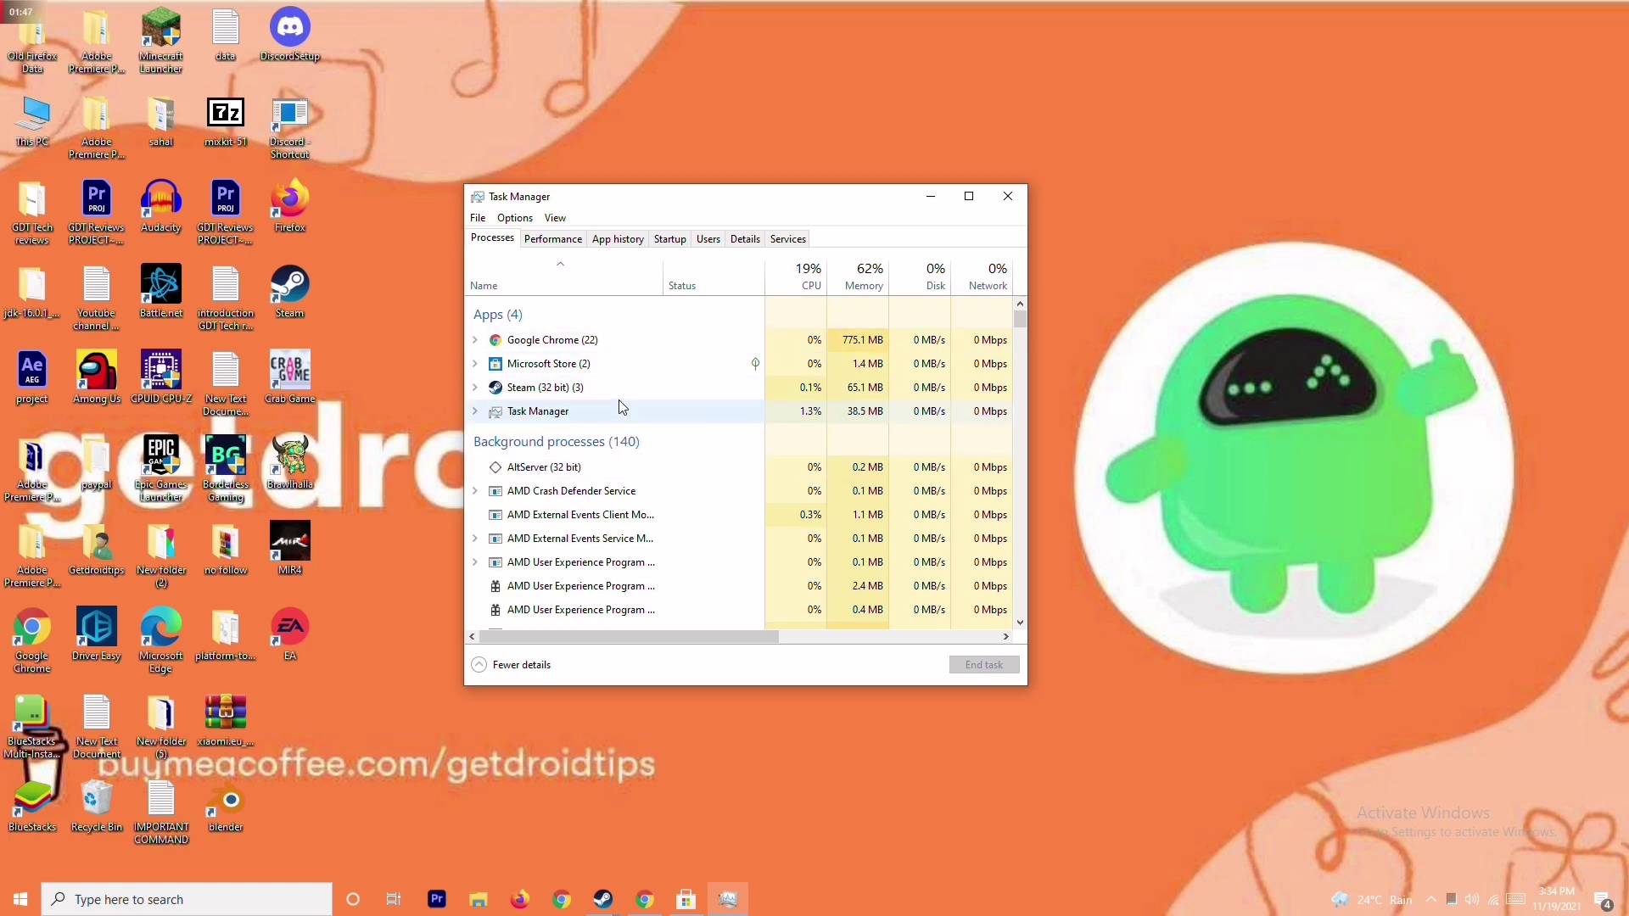
- End the Microsoft Store task and close Task Manager
left_click(636, 361)
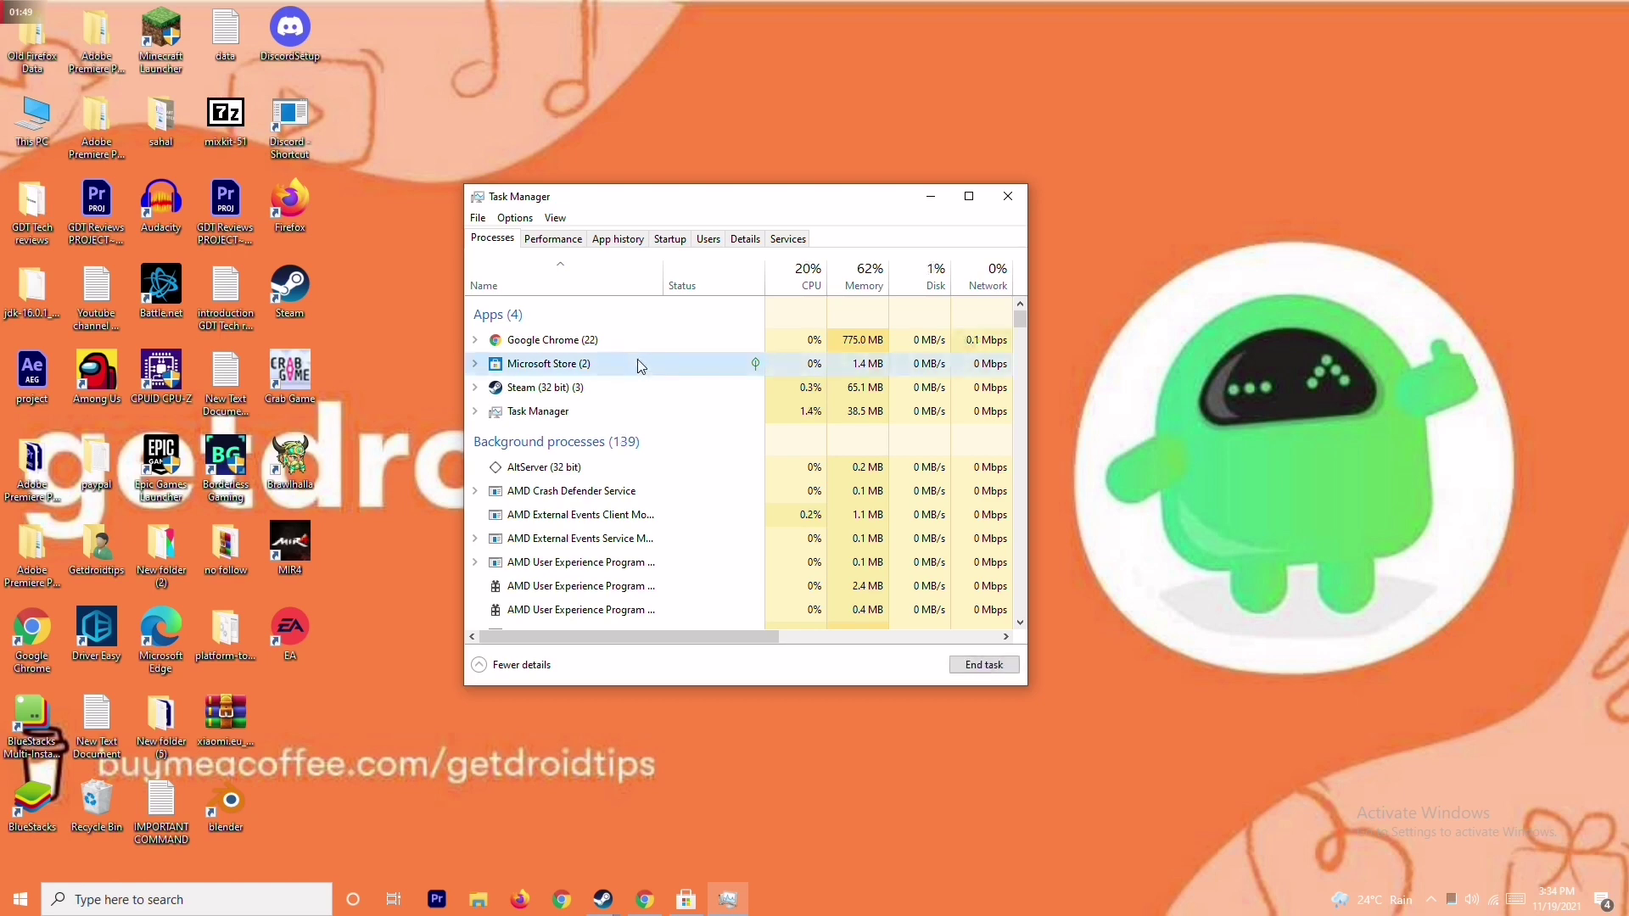
right_click(693, 374)
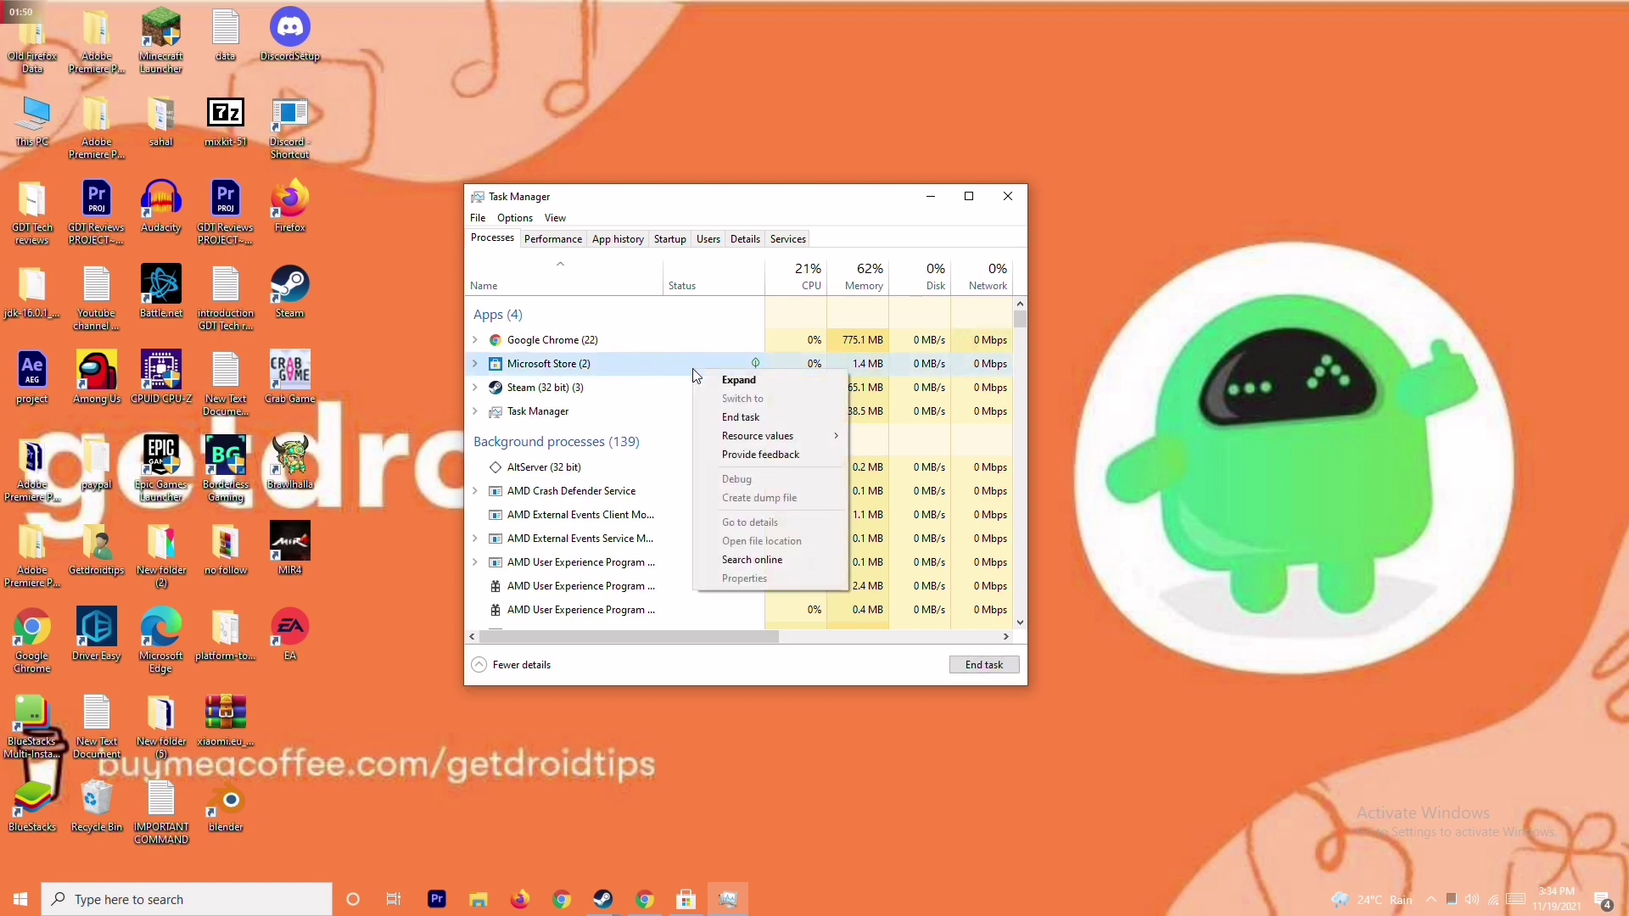
left_click(731, 416)
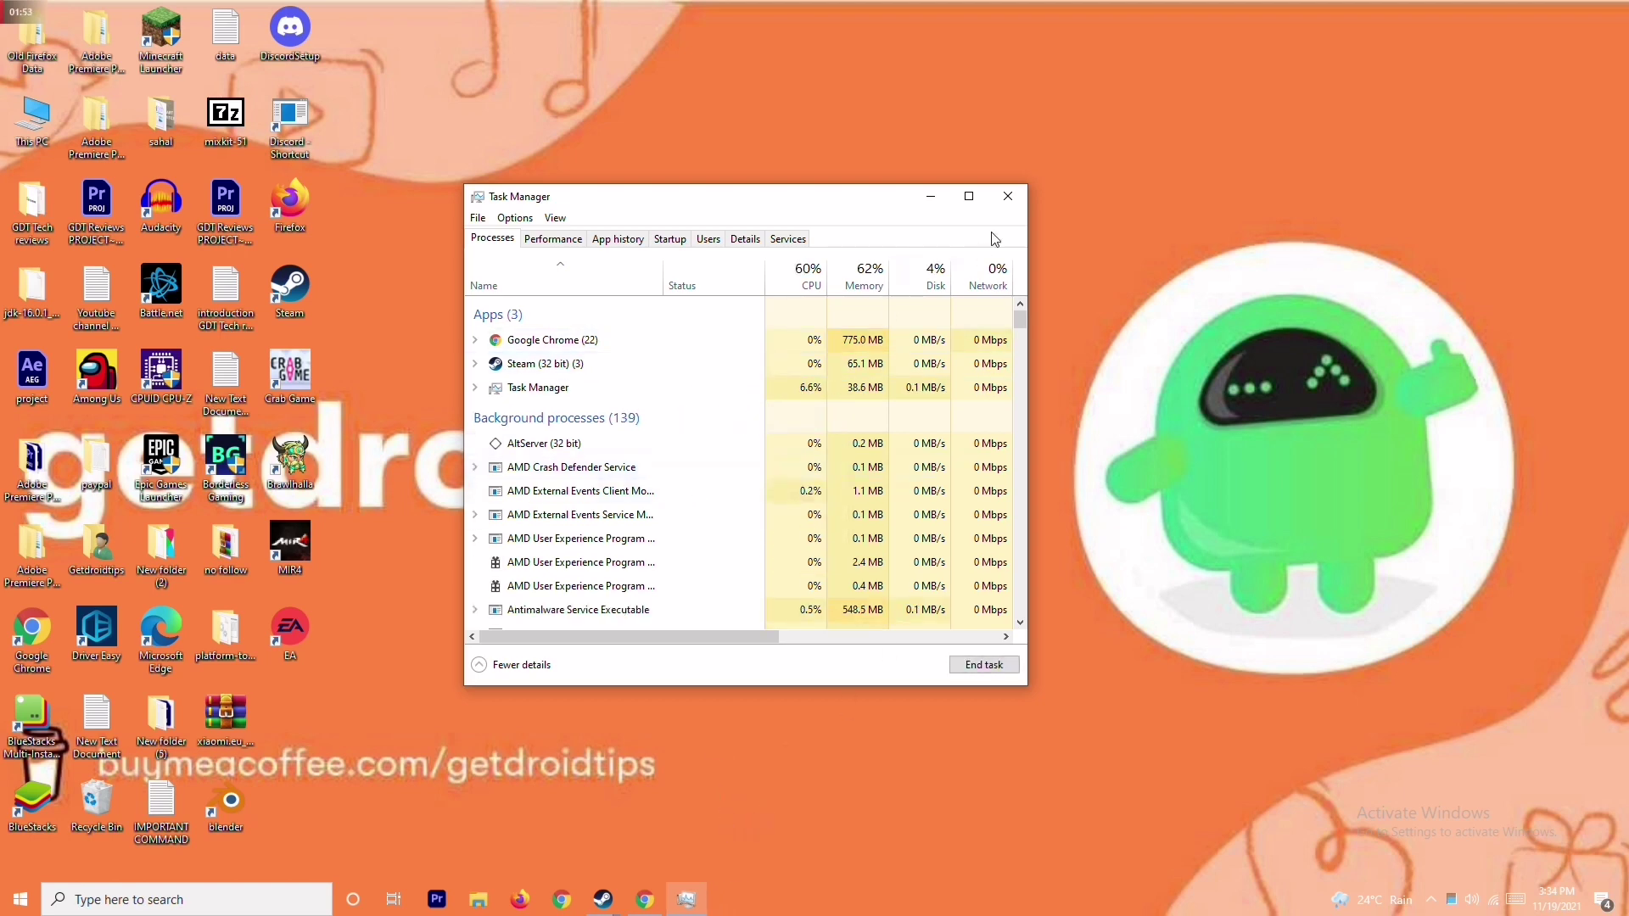
left_click(1009, 201)
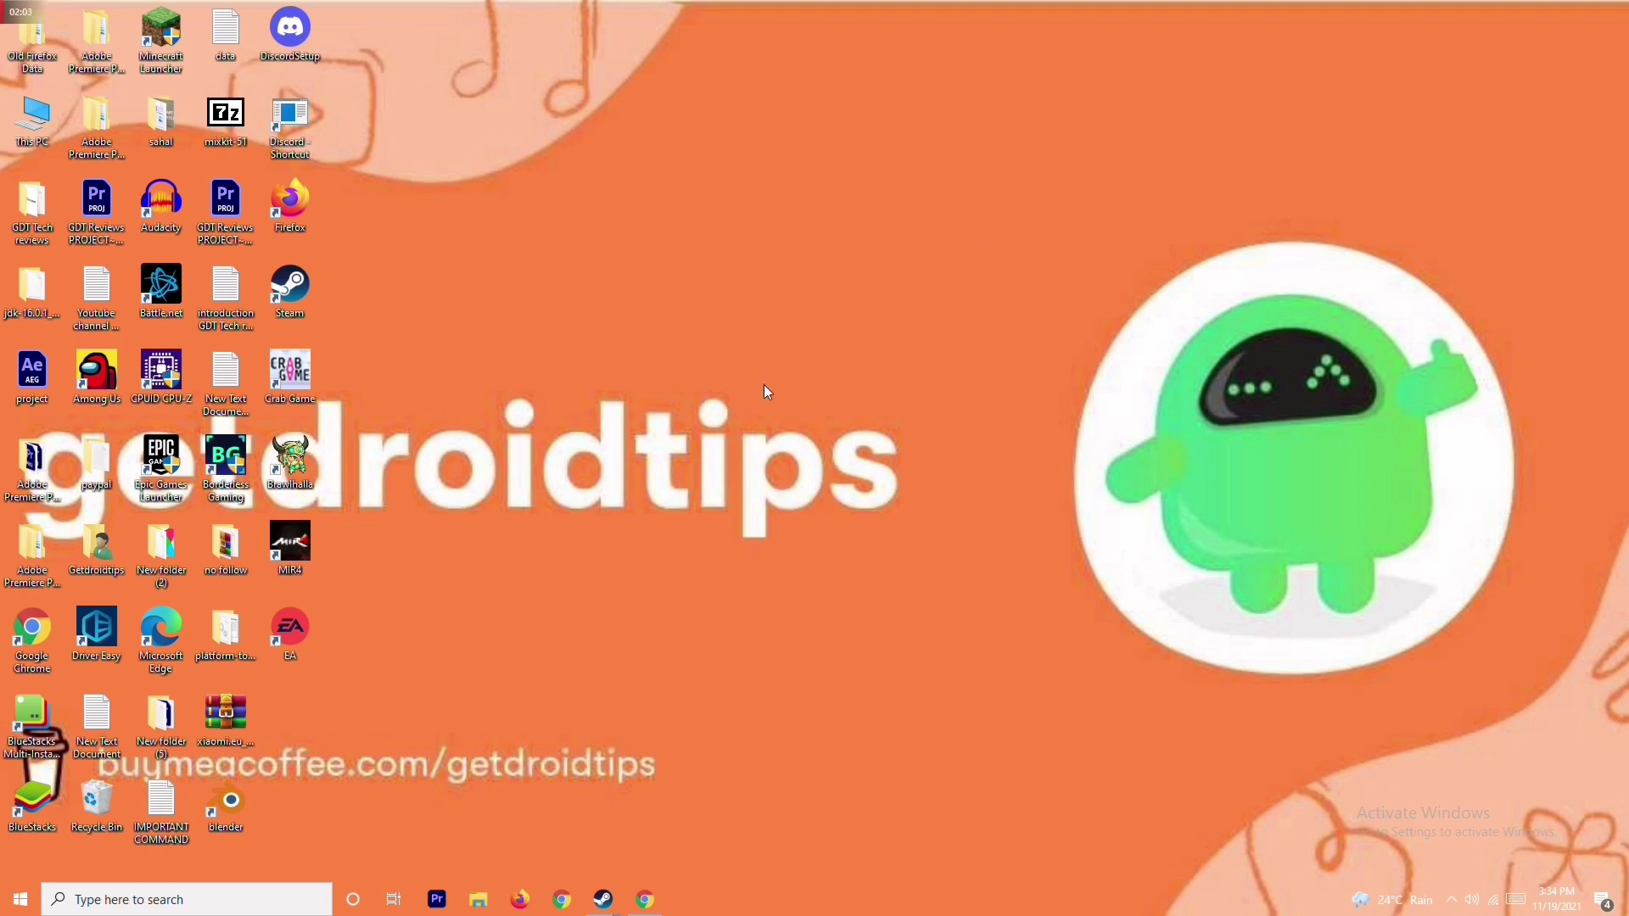
right_click(302, 405)
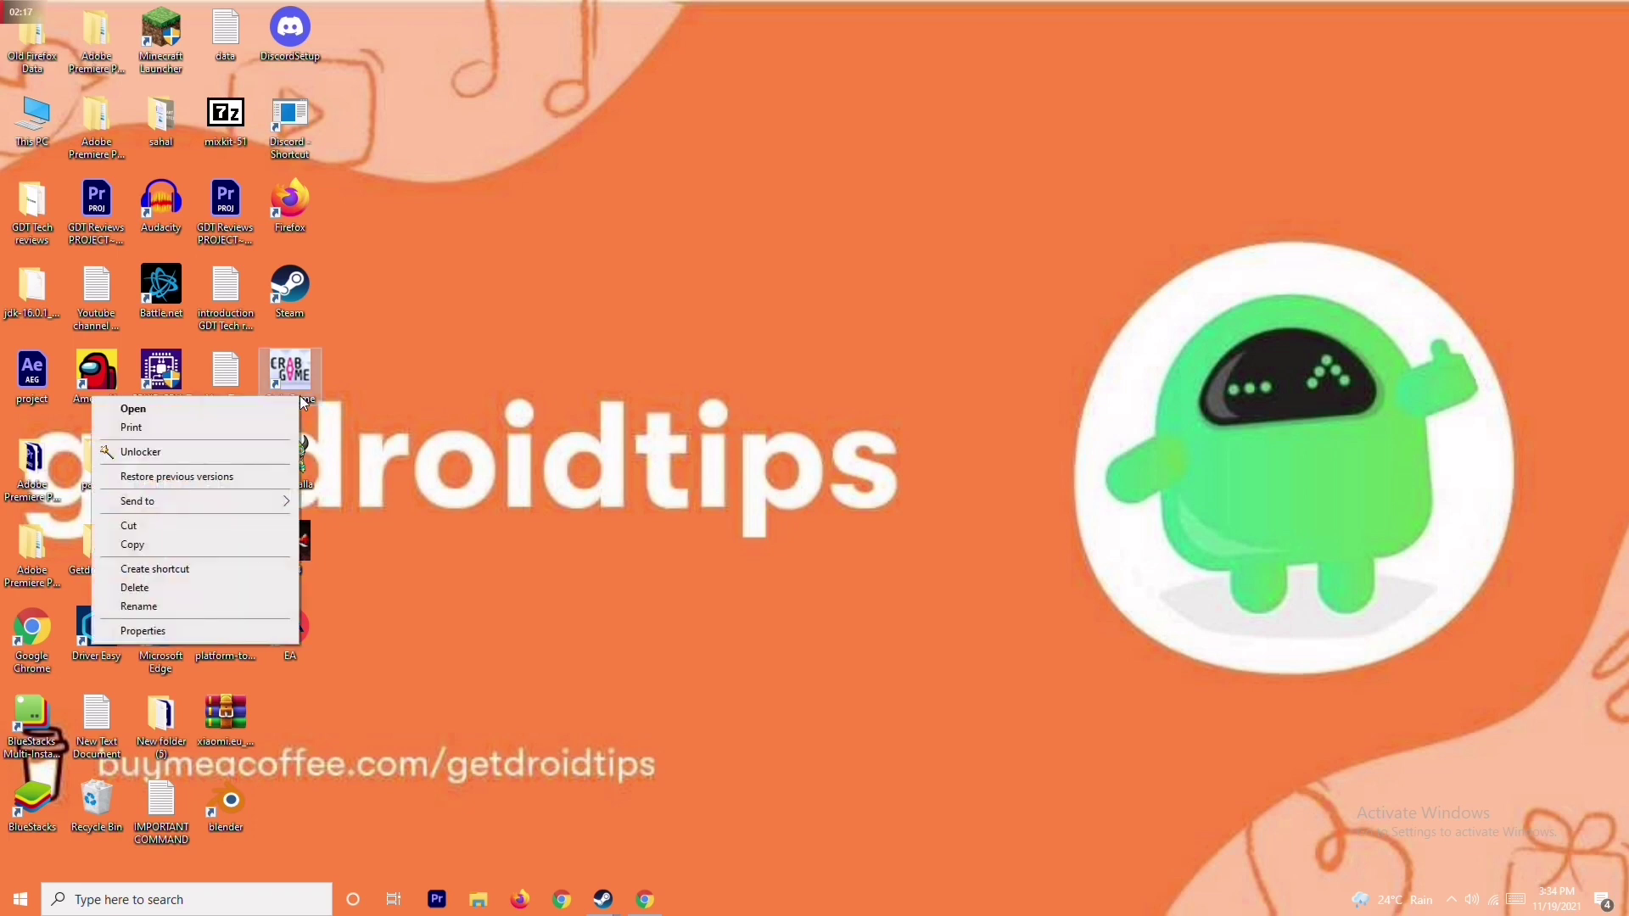
left_click(304, 380)
right_click(305, 381)
left_click(422, 392)
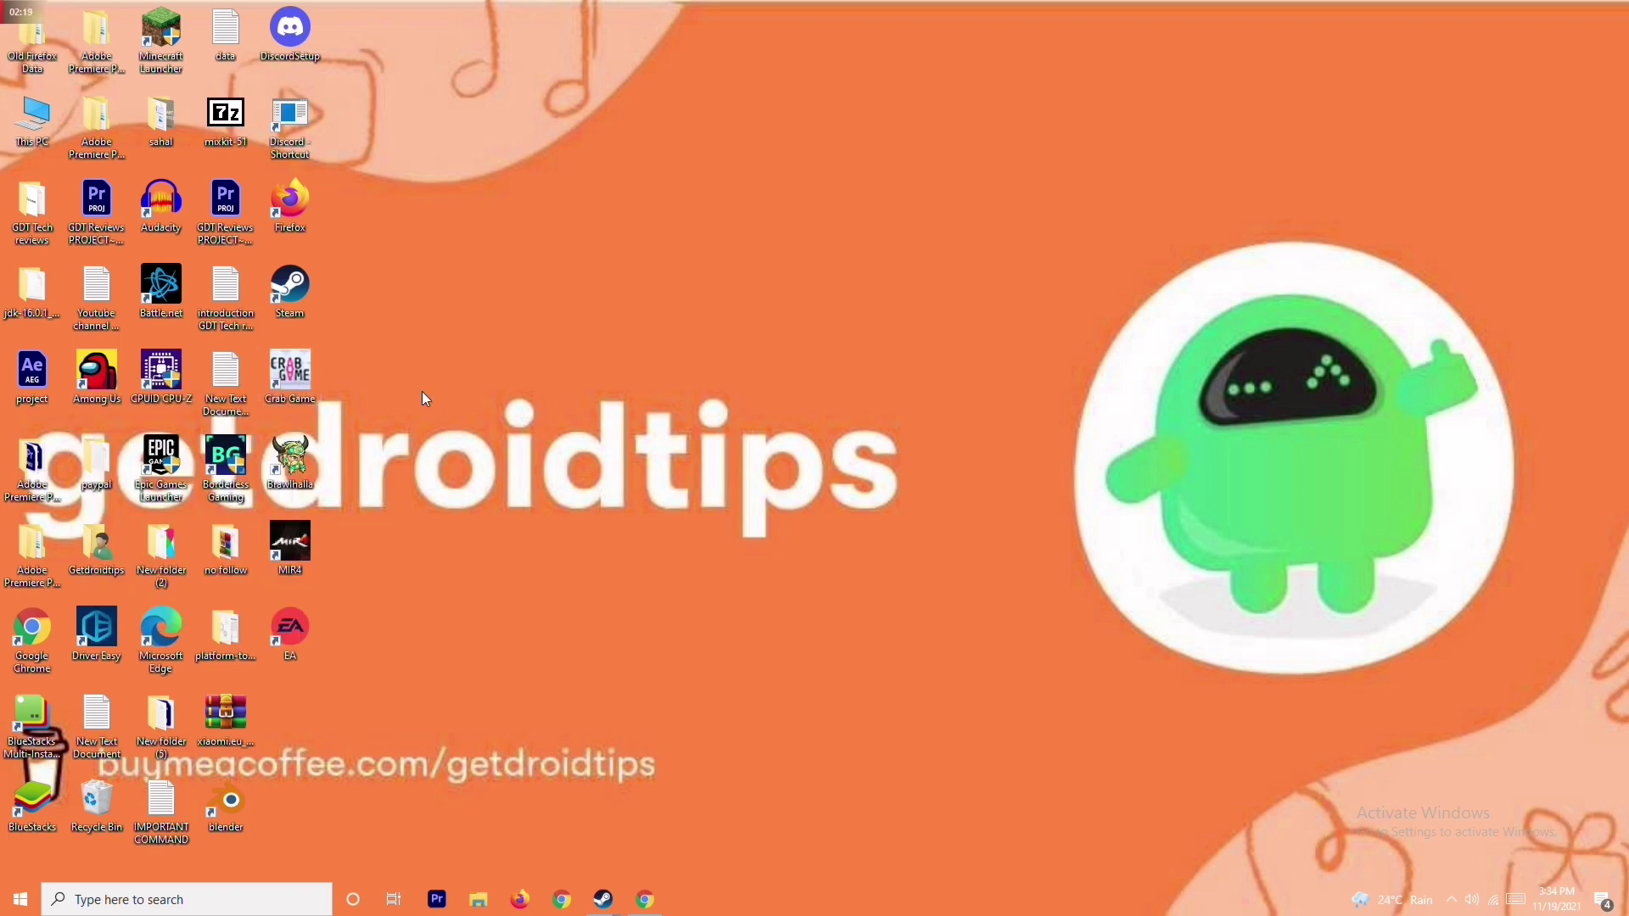
right_click(290, 402)
left_click(211, 629)
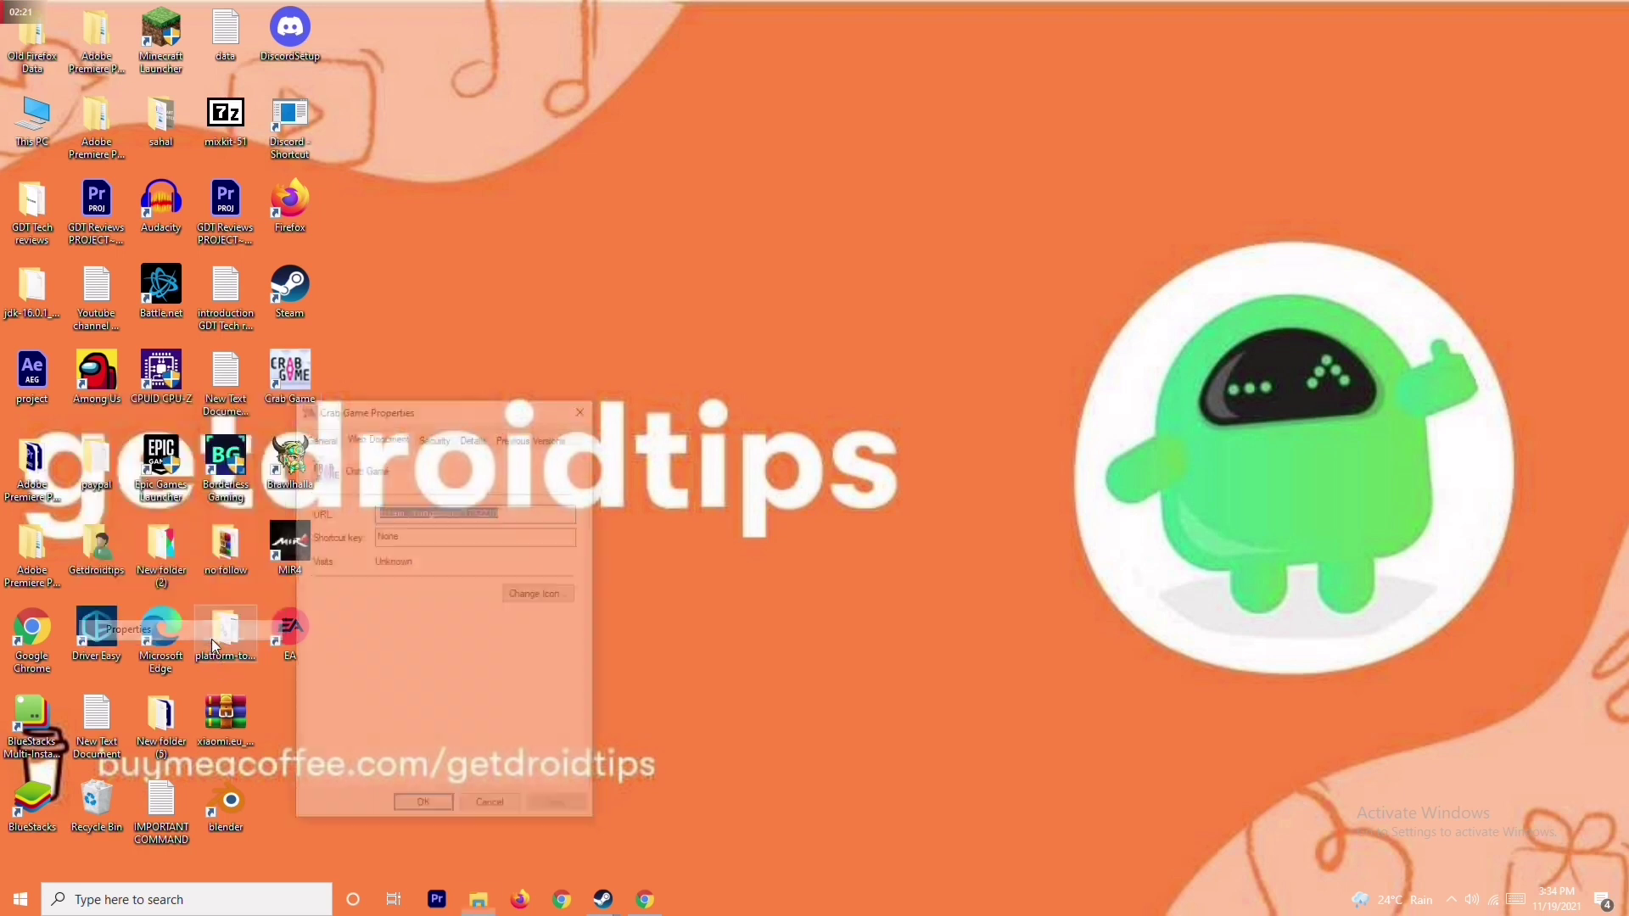
left_click(586, 408)
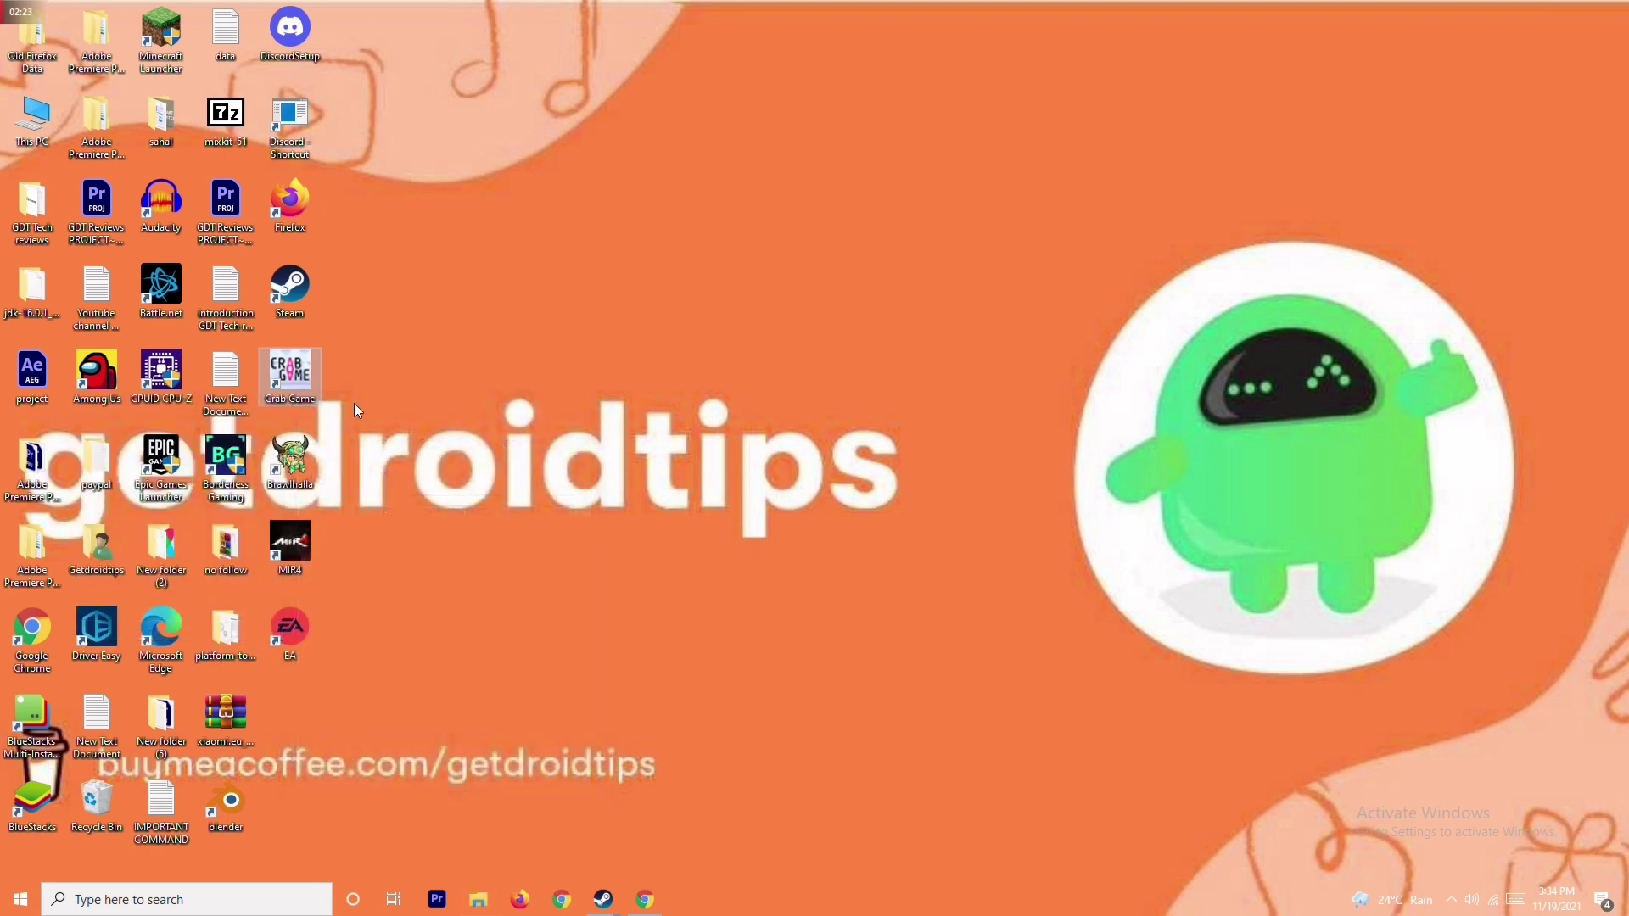
left_click(603, 899)
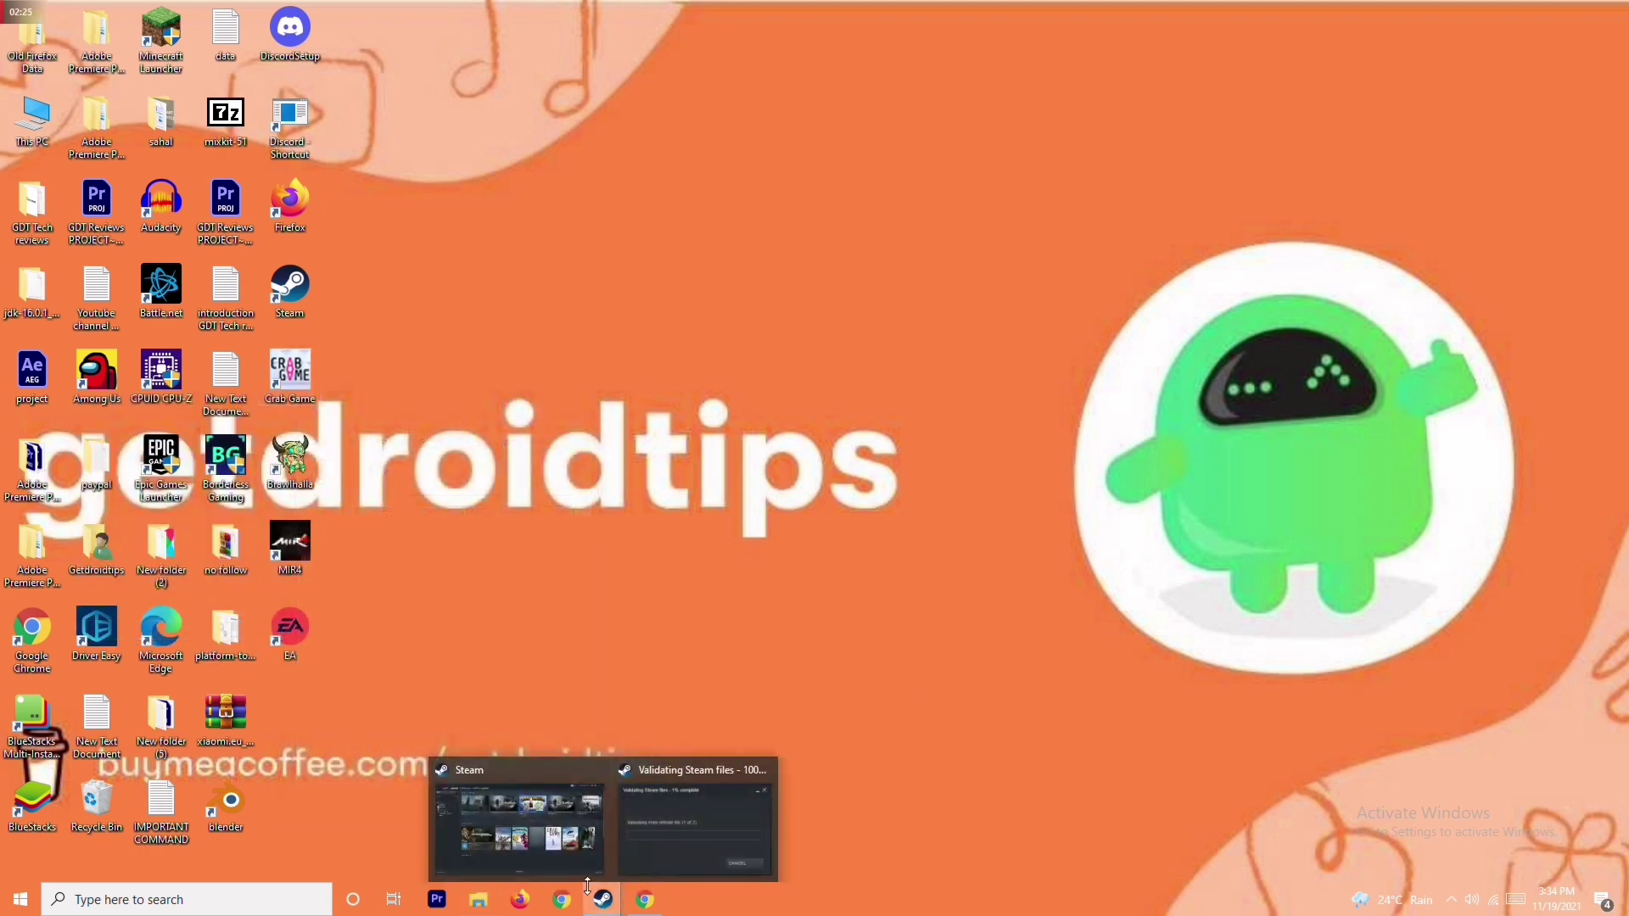
- Open Crab Game's install folder via its Steam Properties Local Files Browse
left_click(564, 810)
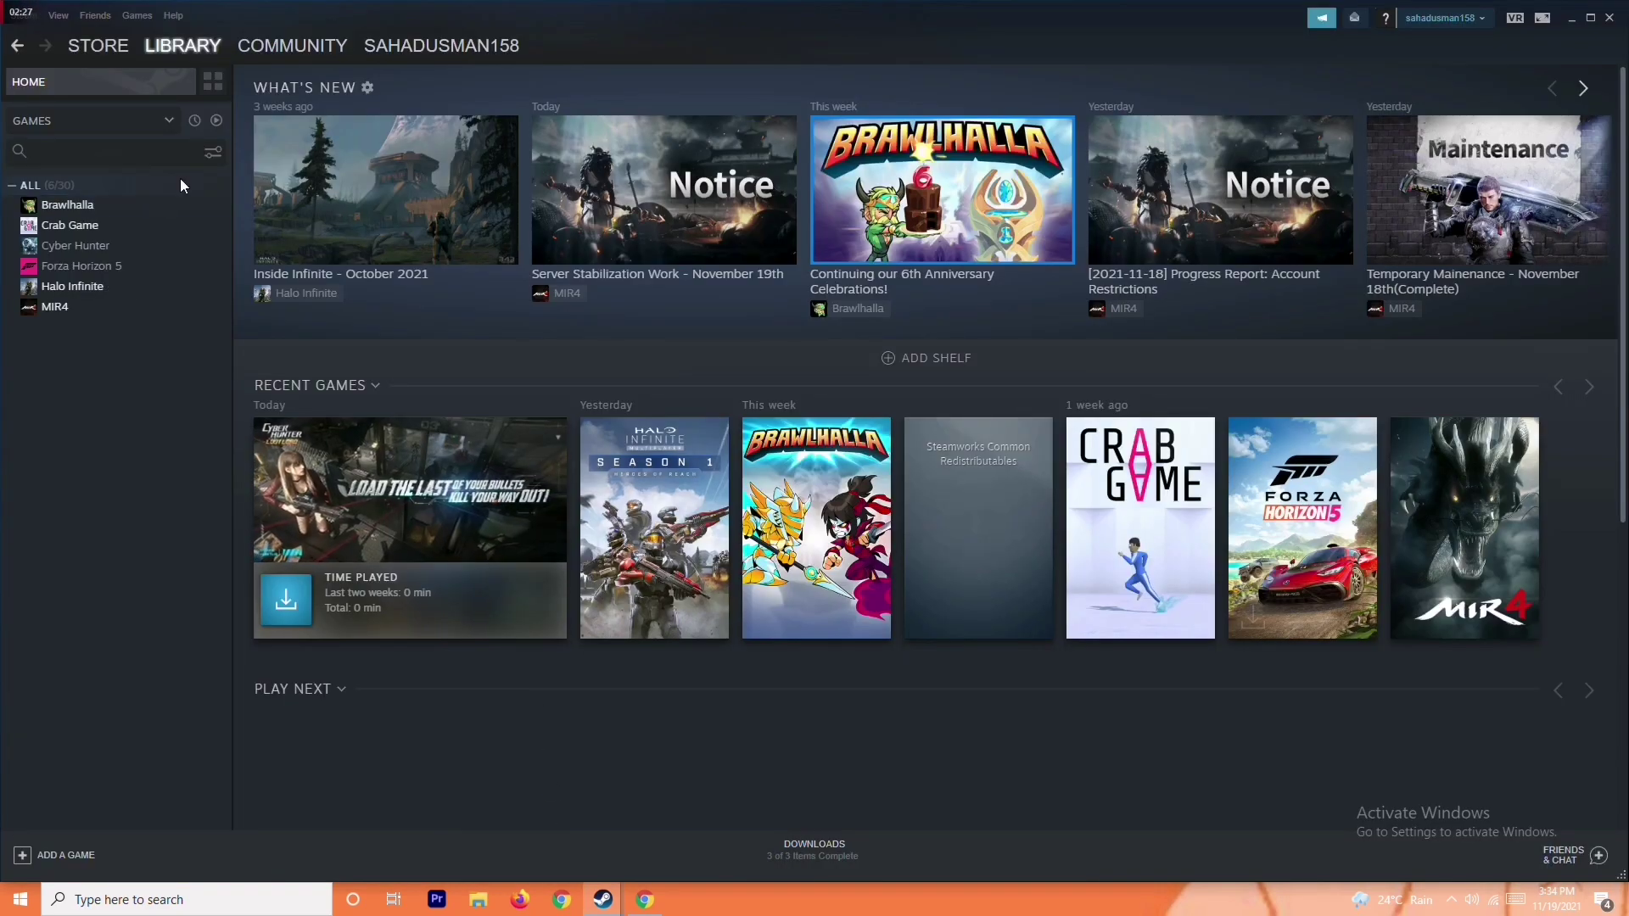
right_click(158, 225)
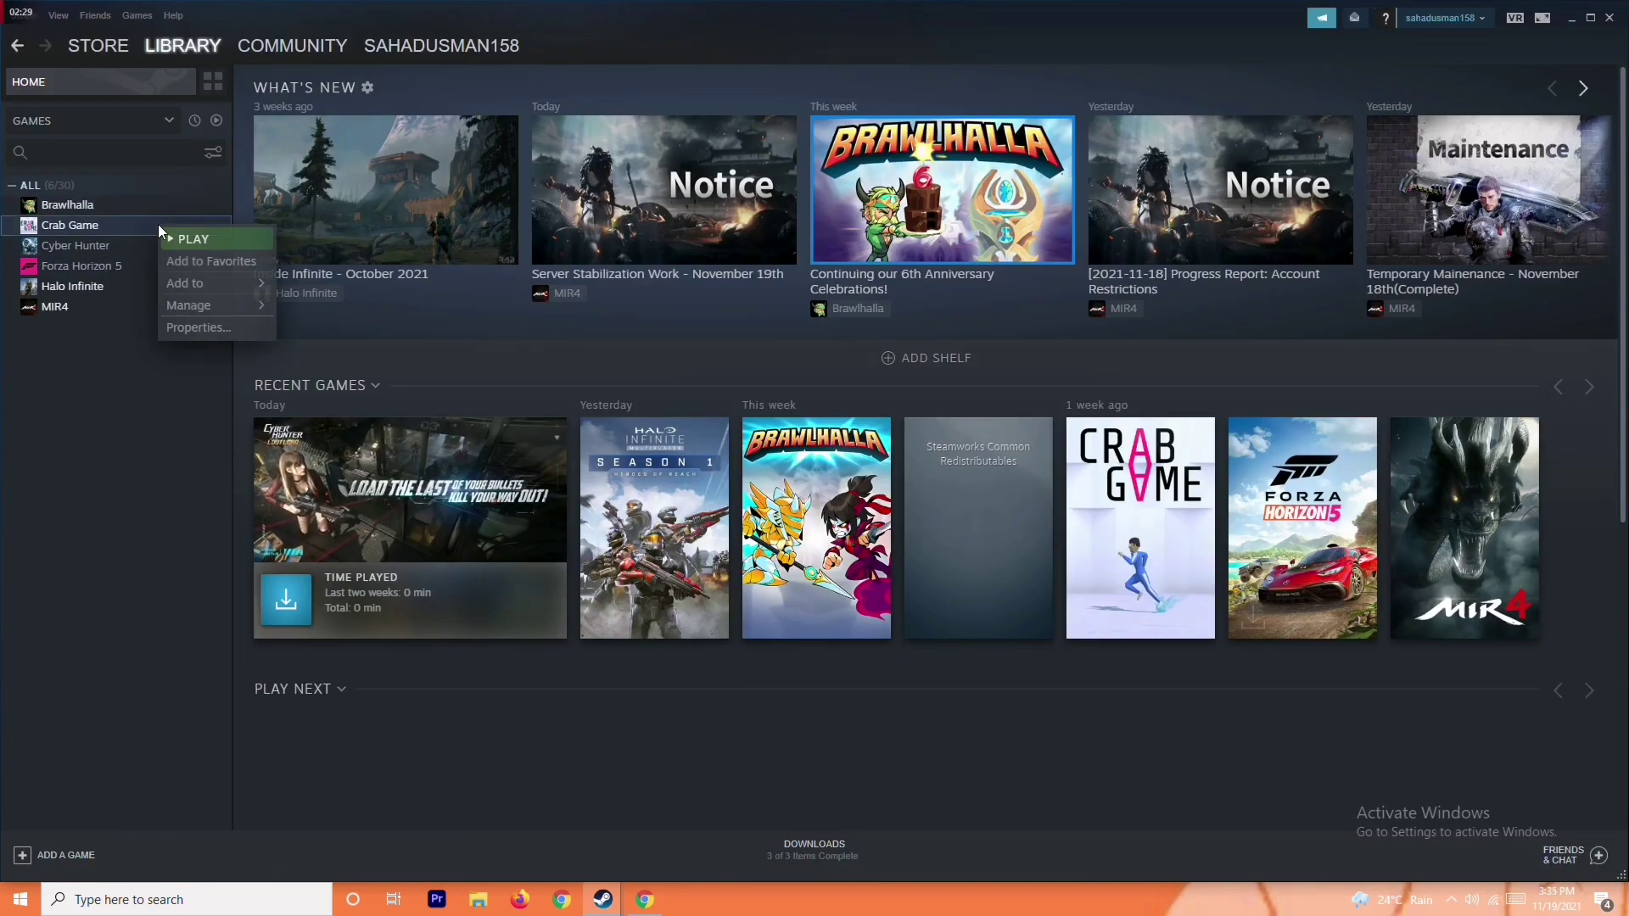
left_click(212, 326)
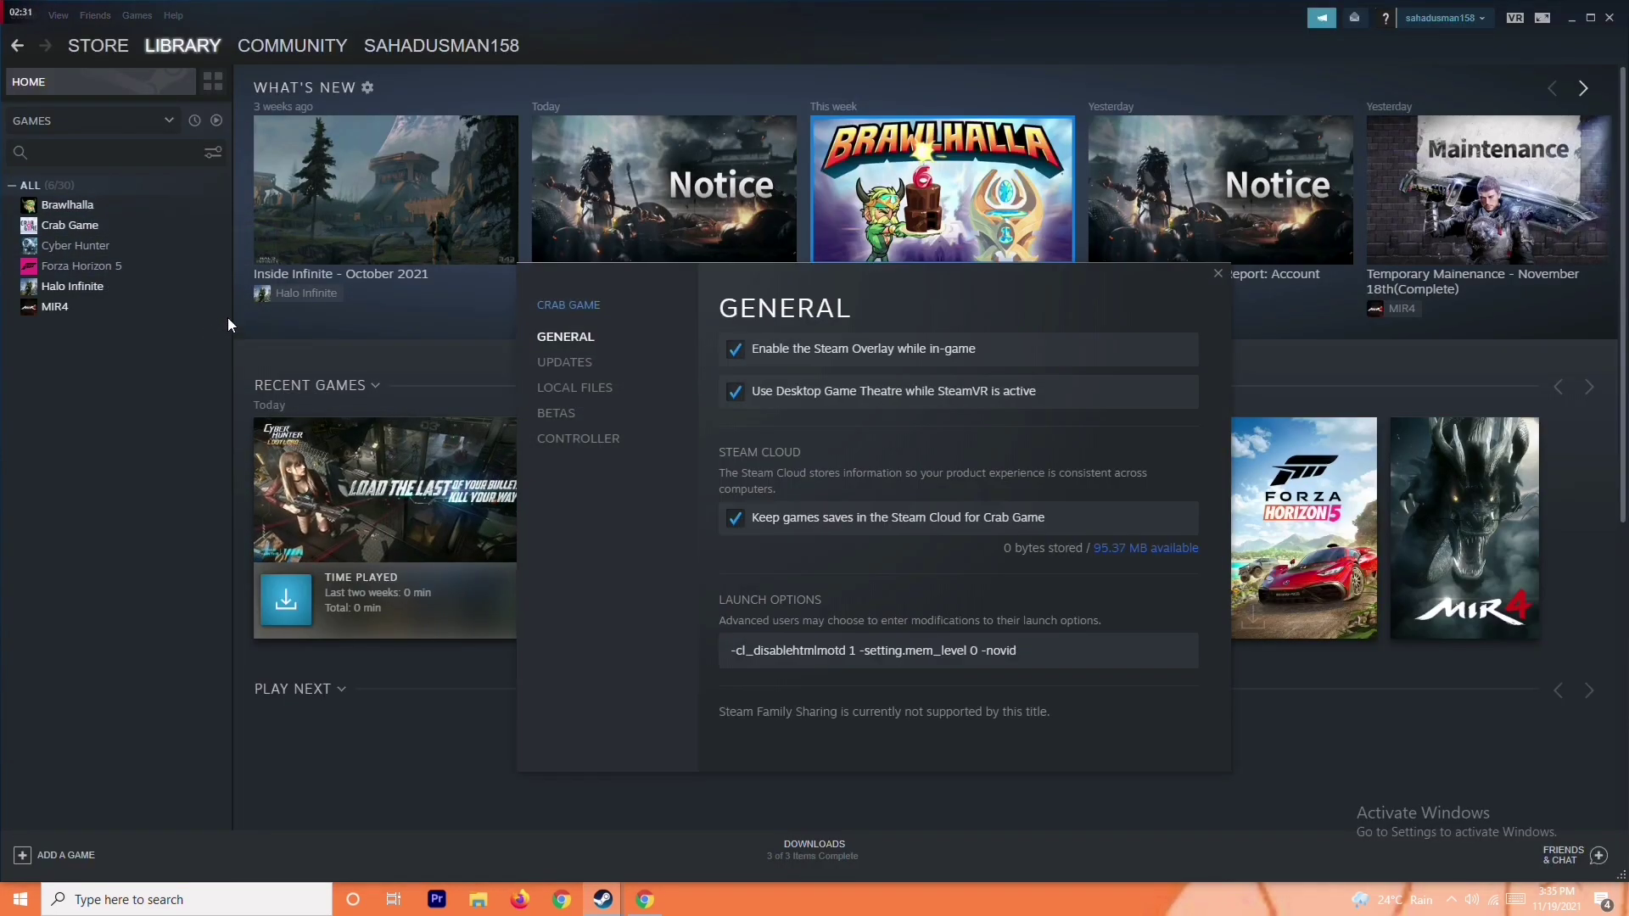
left_click(616, 387)
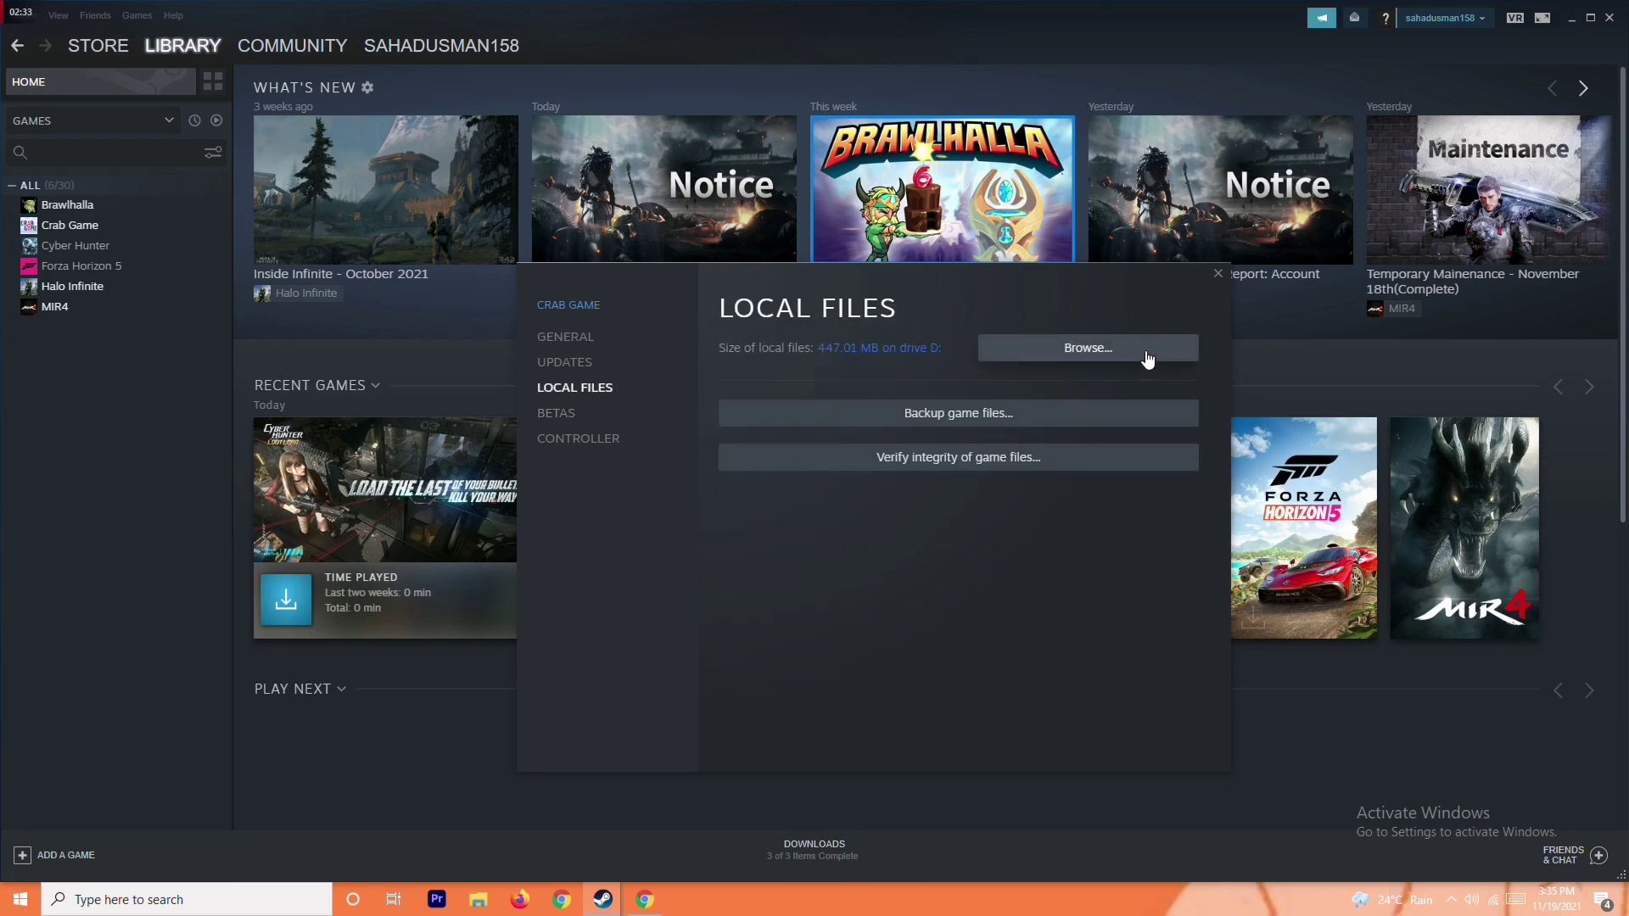
left_click(1086, 346)
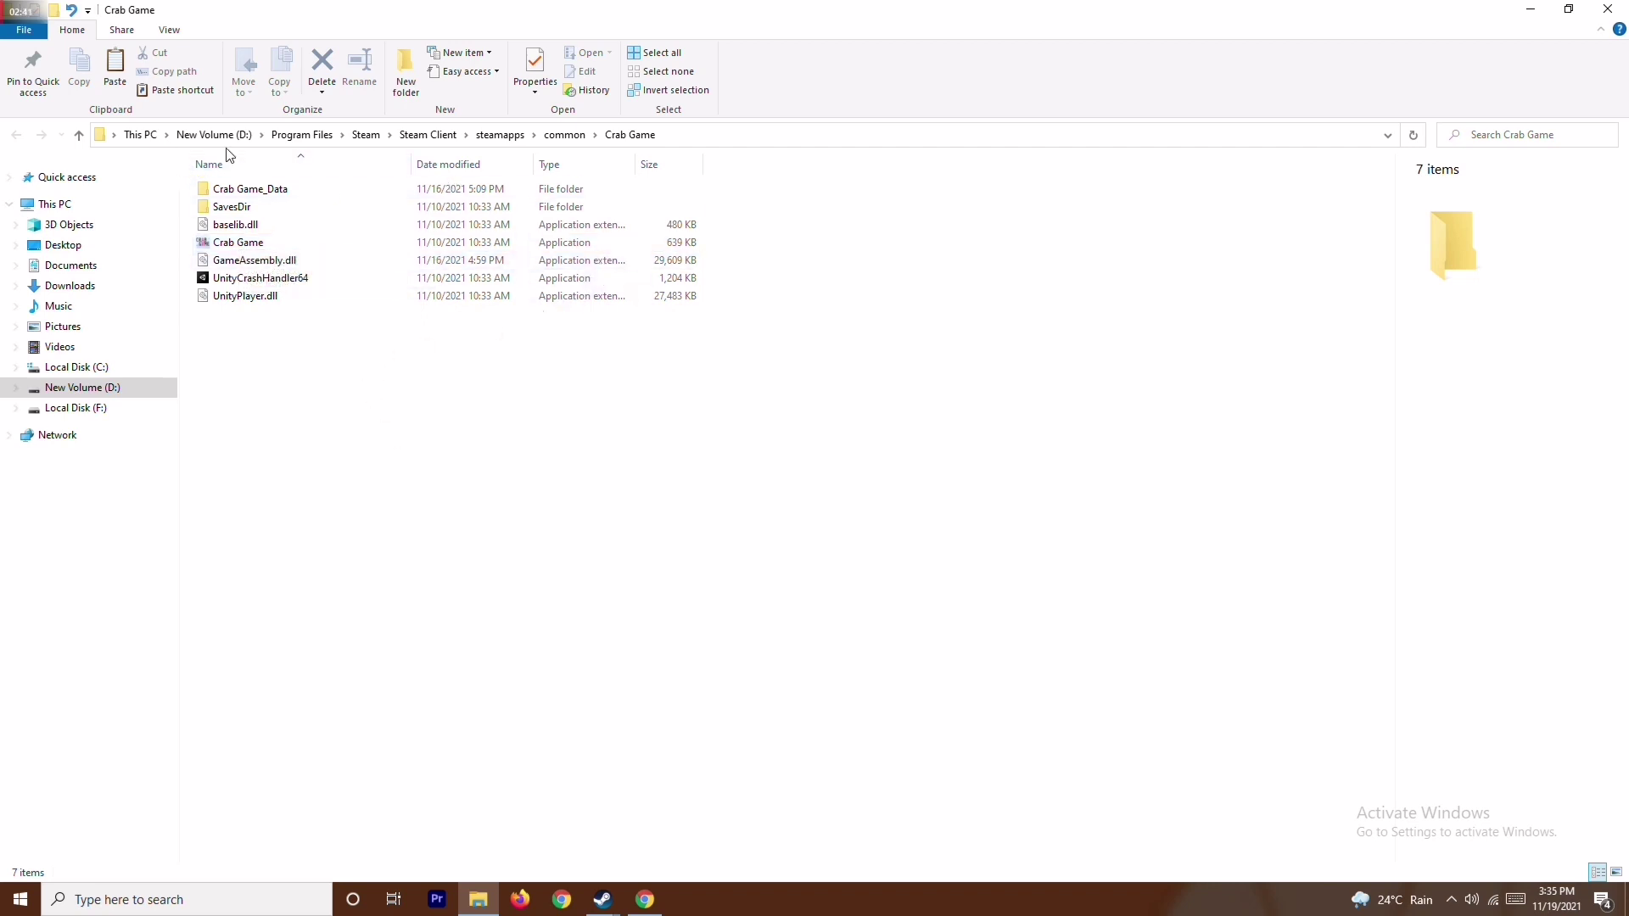
- View the Crab Game executable's context menu, dismiss it, and close the install folder
left_click(260, 246)
right_click(259, 244)
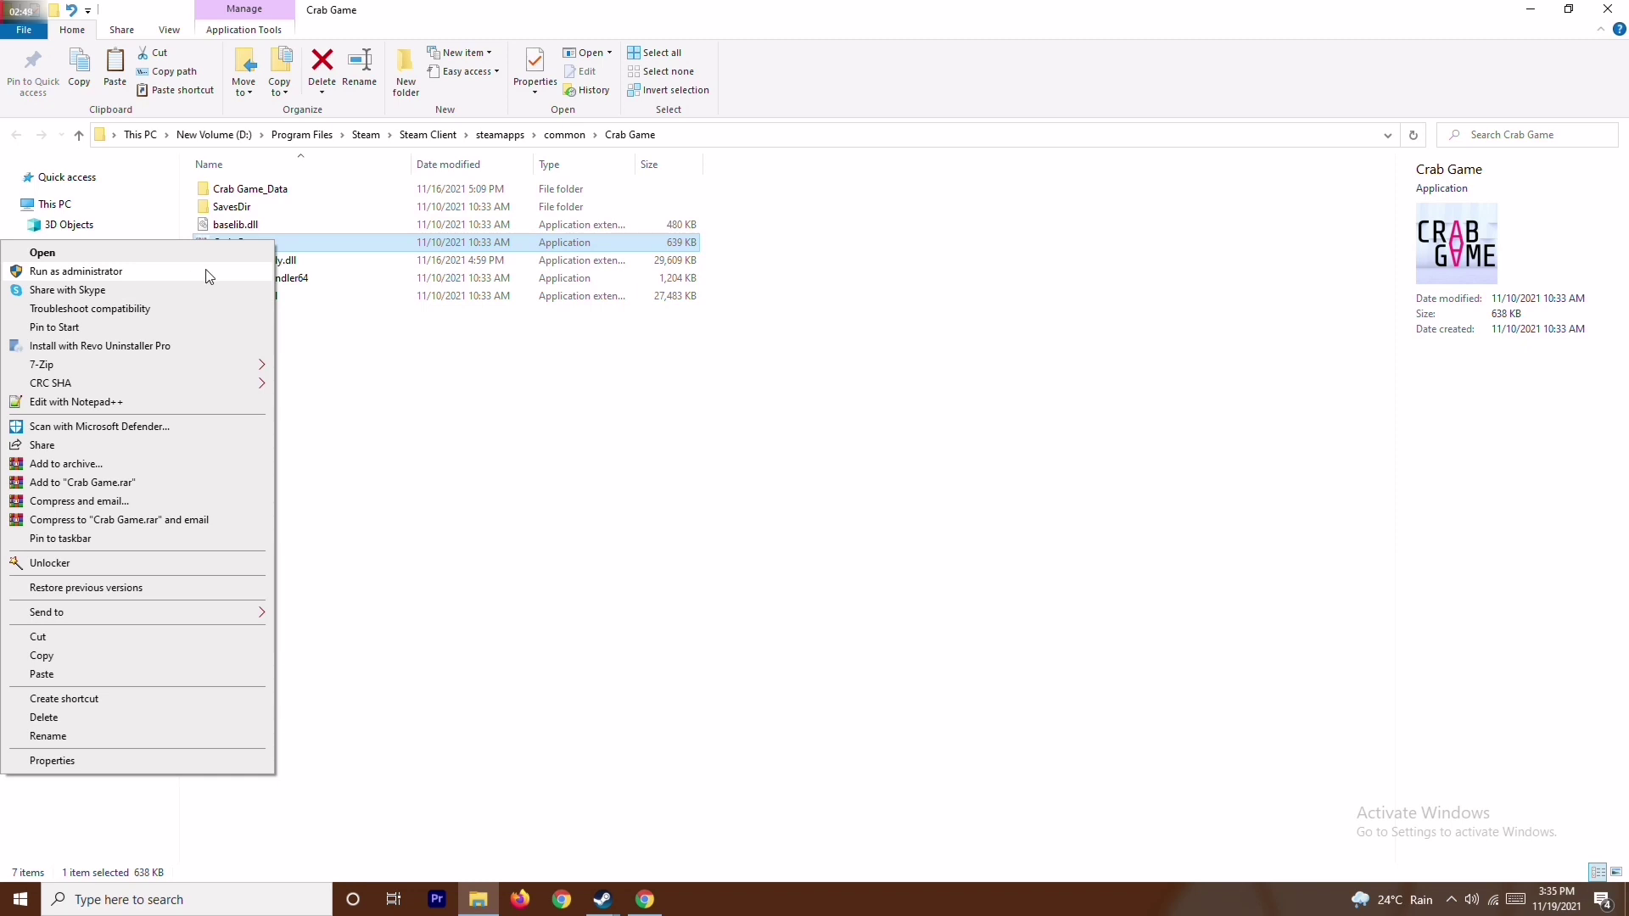
left_click(530, 409)
left_click(528, 409)
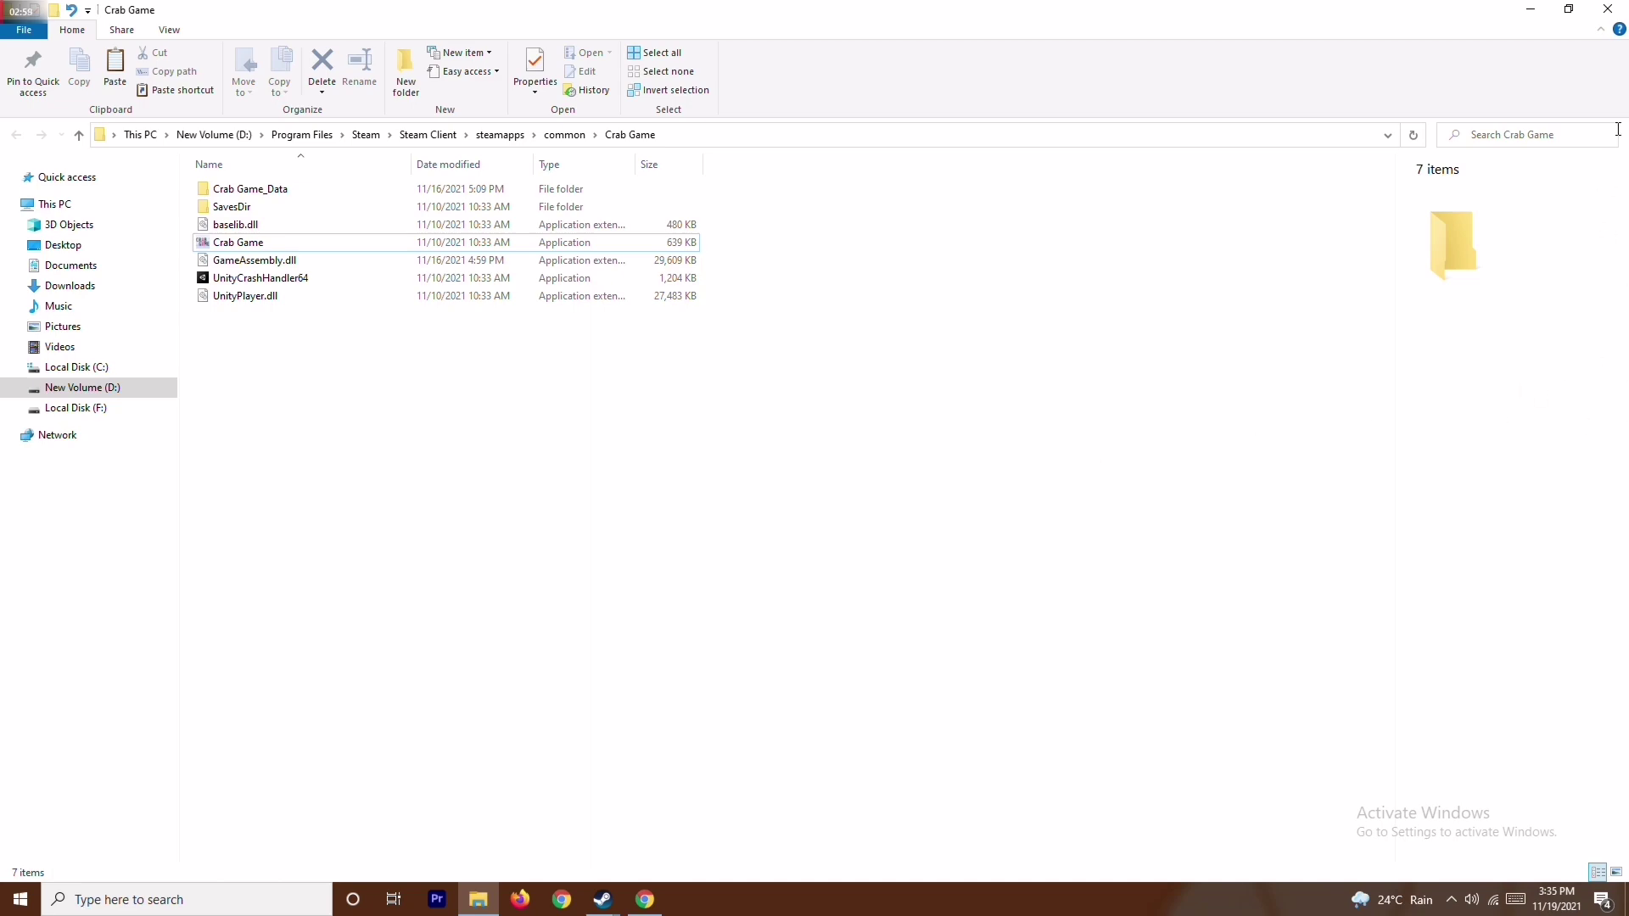
left_click(1609, 9)
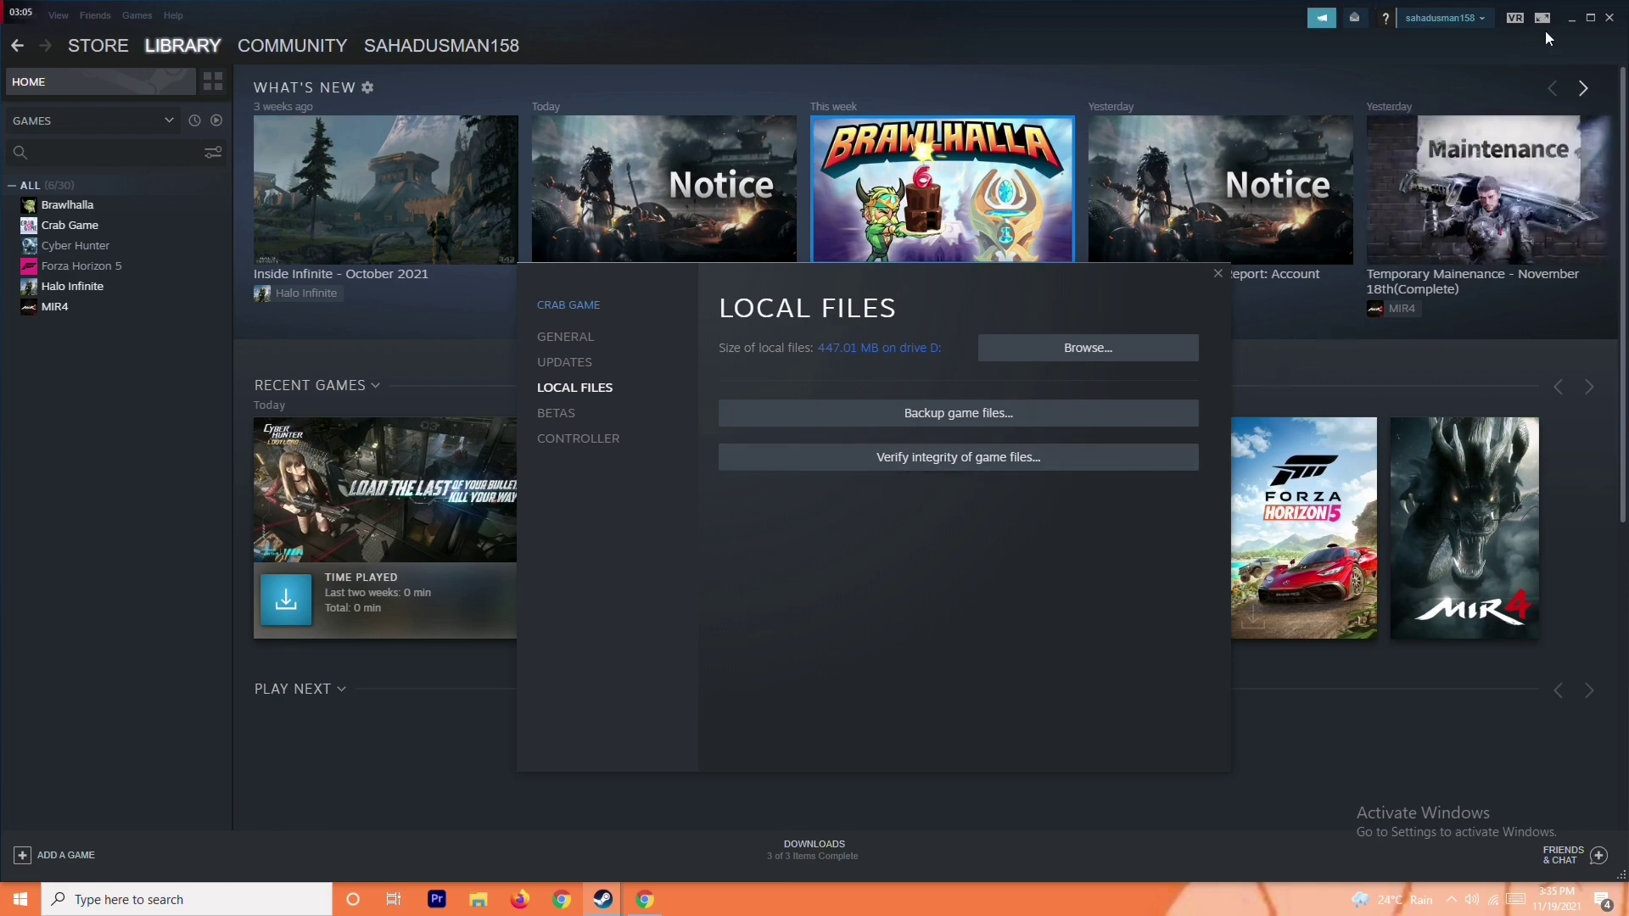
- Minimize Steam, close Crab Game's Properties window, and bring up Windows search
left_click(1571, 18)
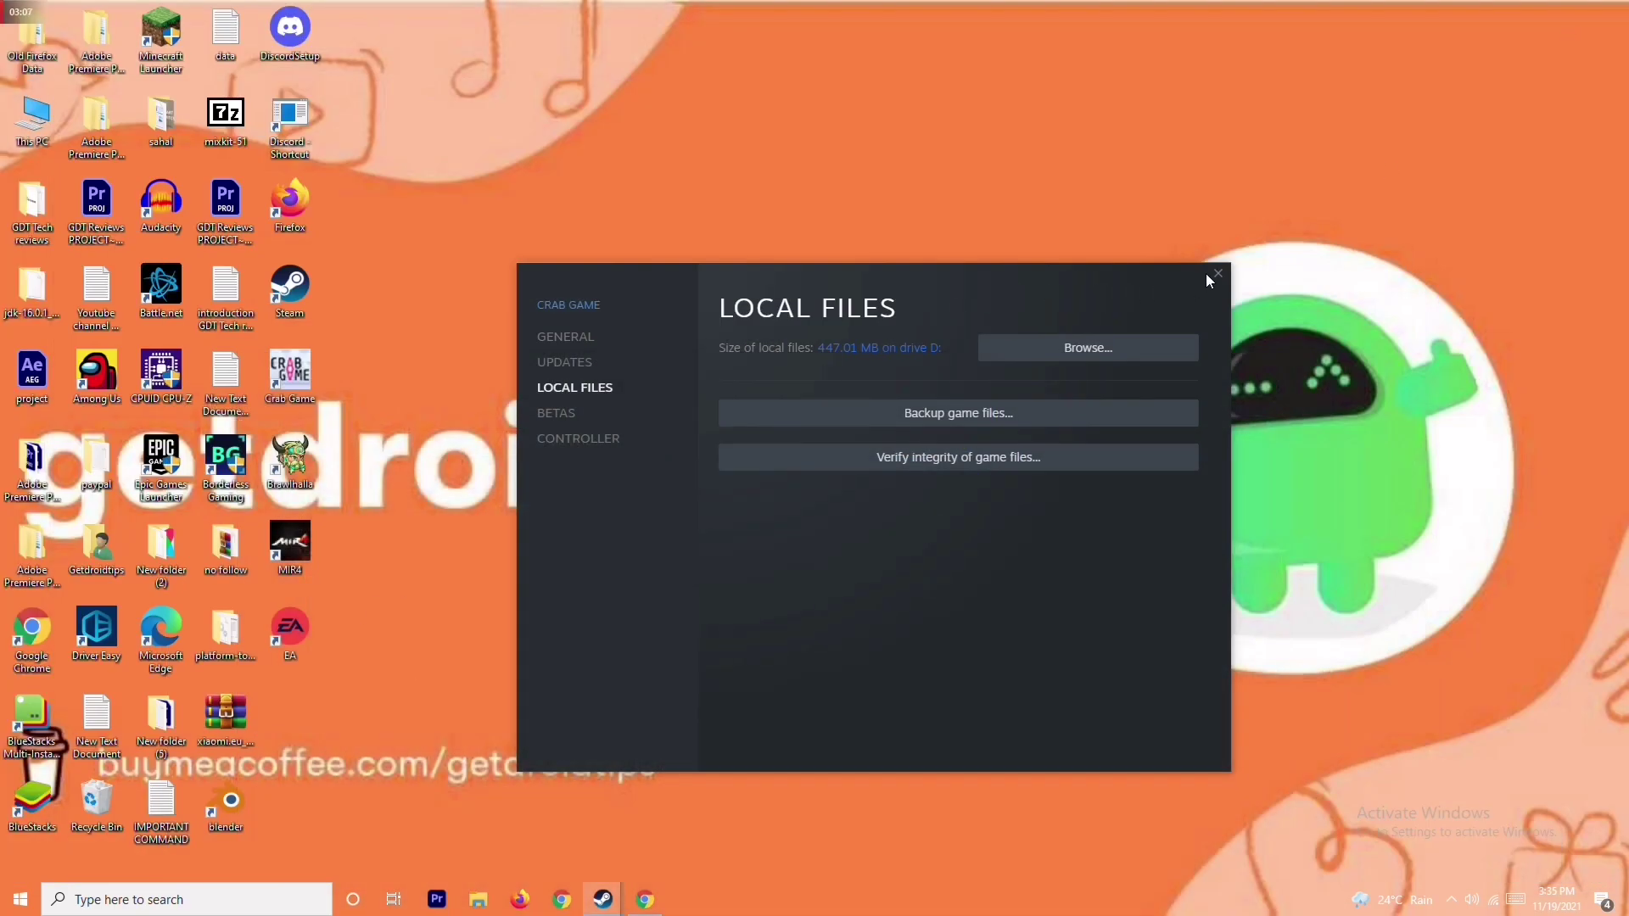
left_click(1217, 274)
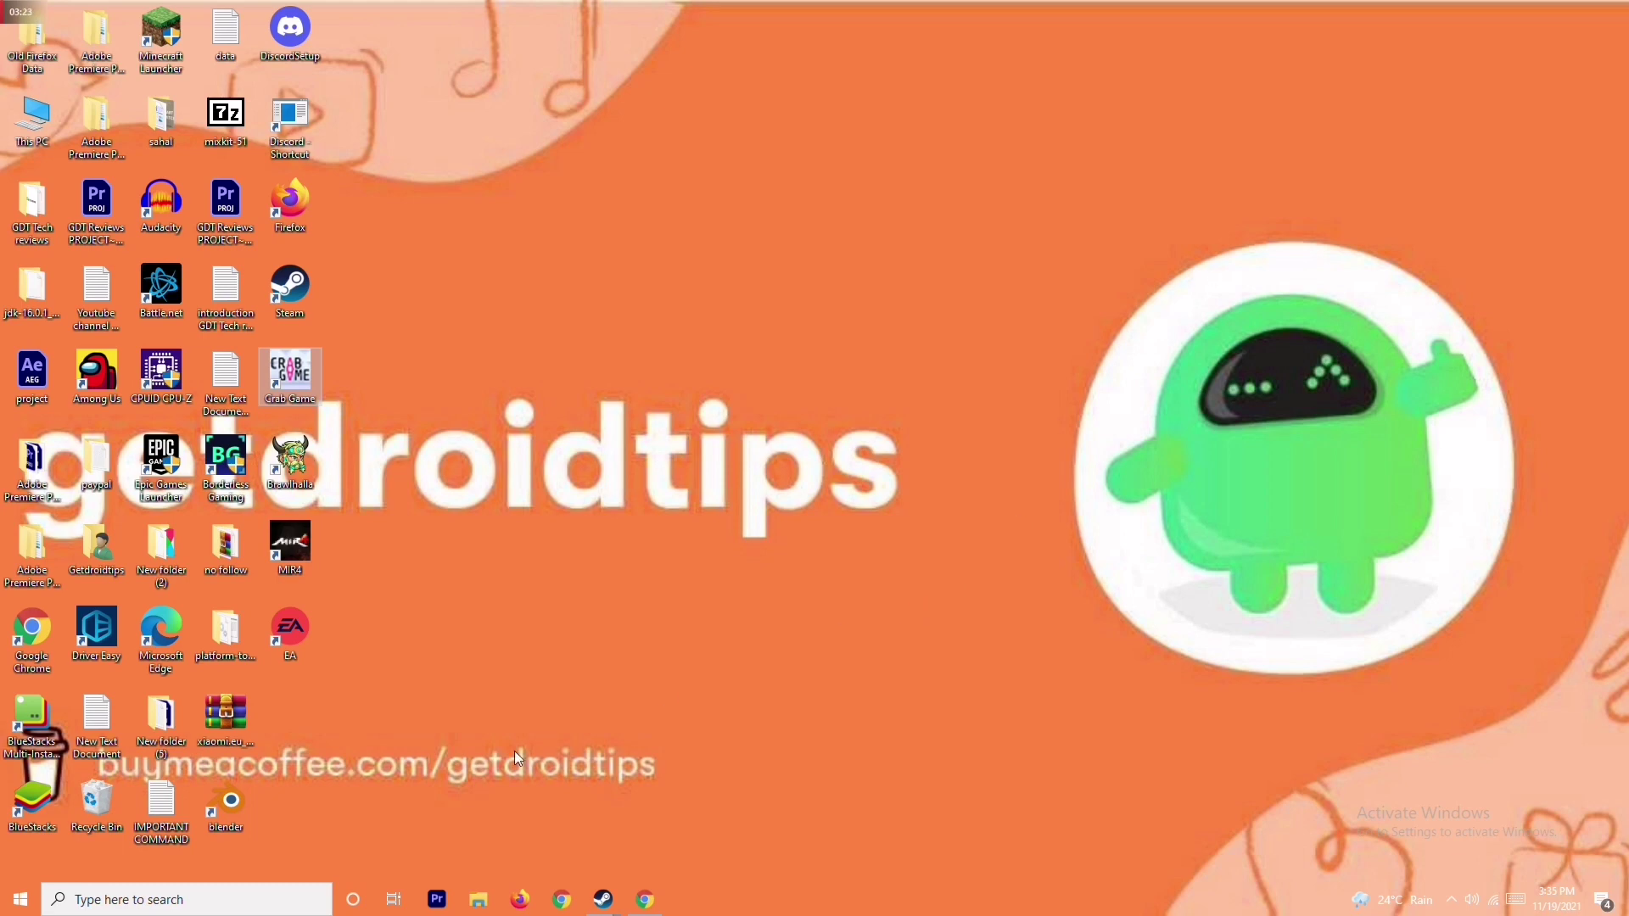
left_click(202, 899)
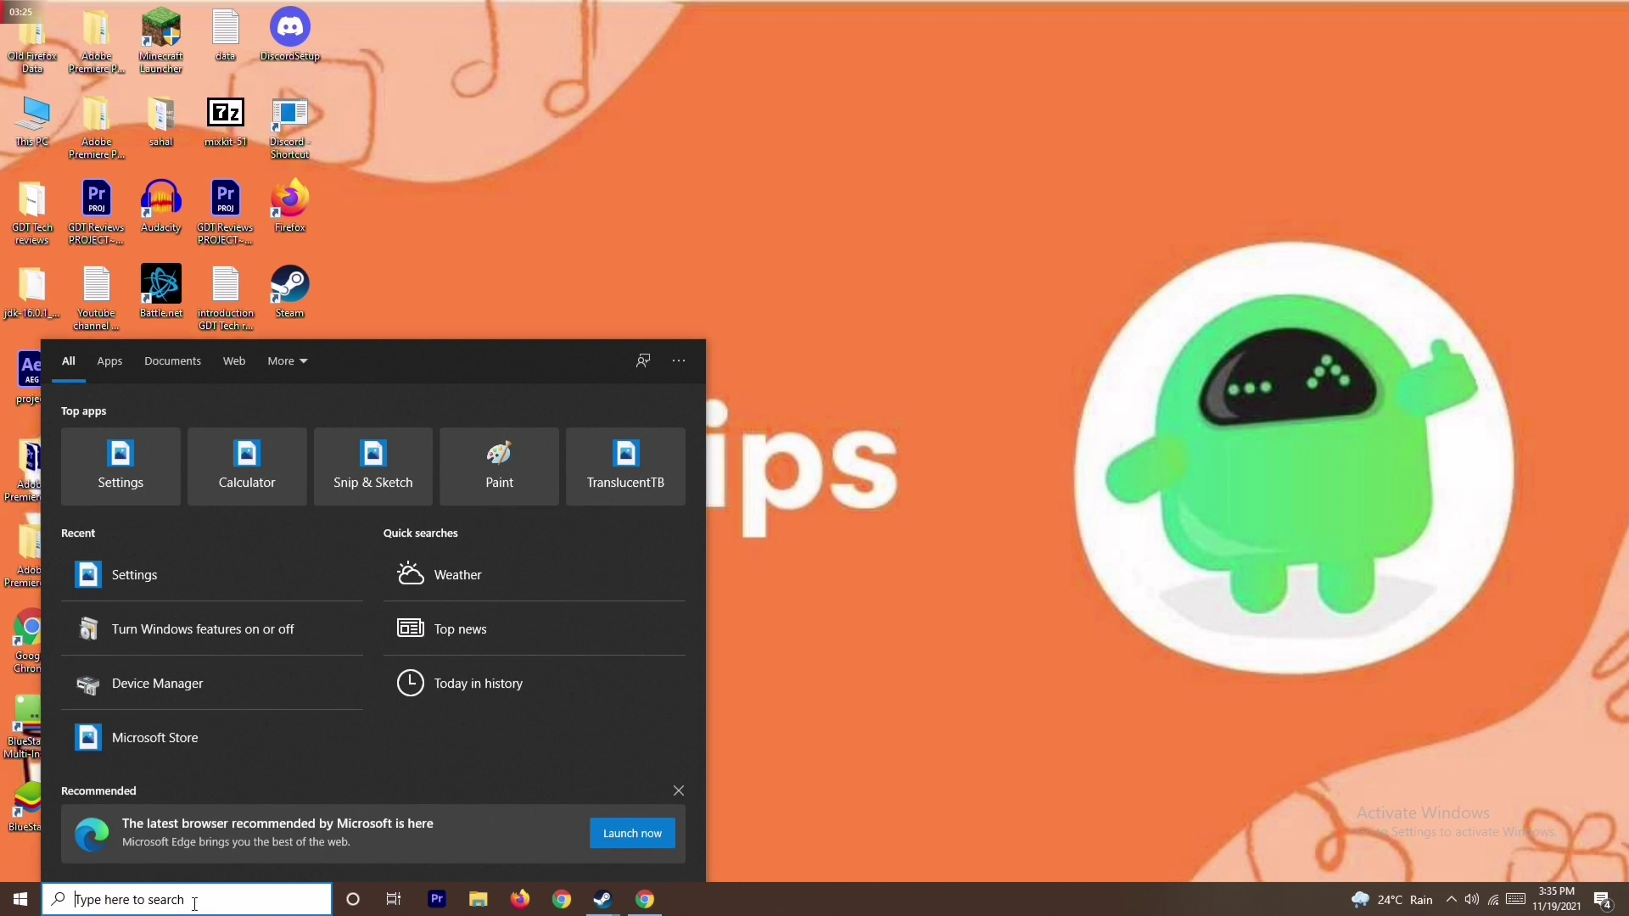
- Turn off Windows Defender Firewall for private and public networks and close its window
type("w")
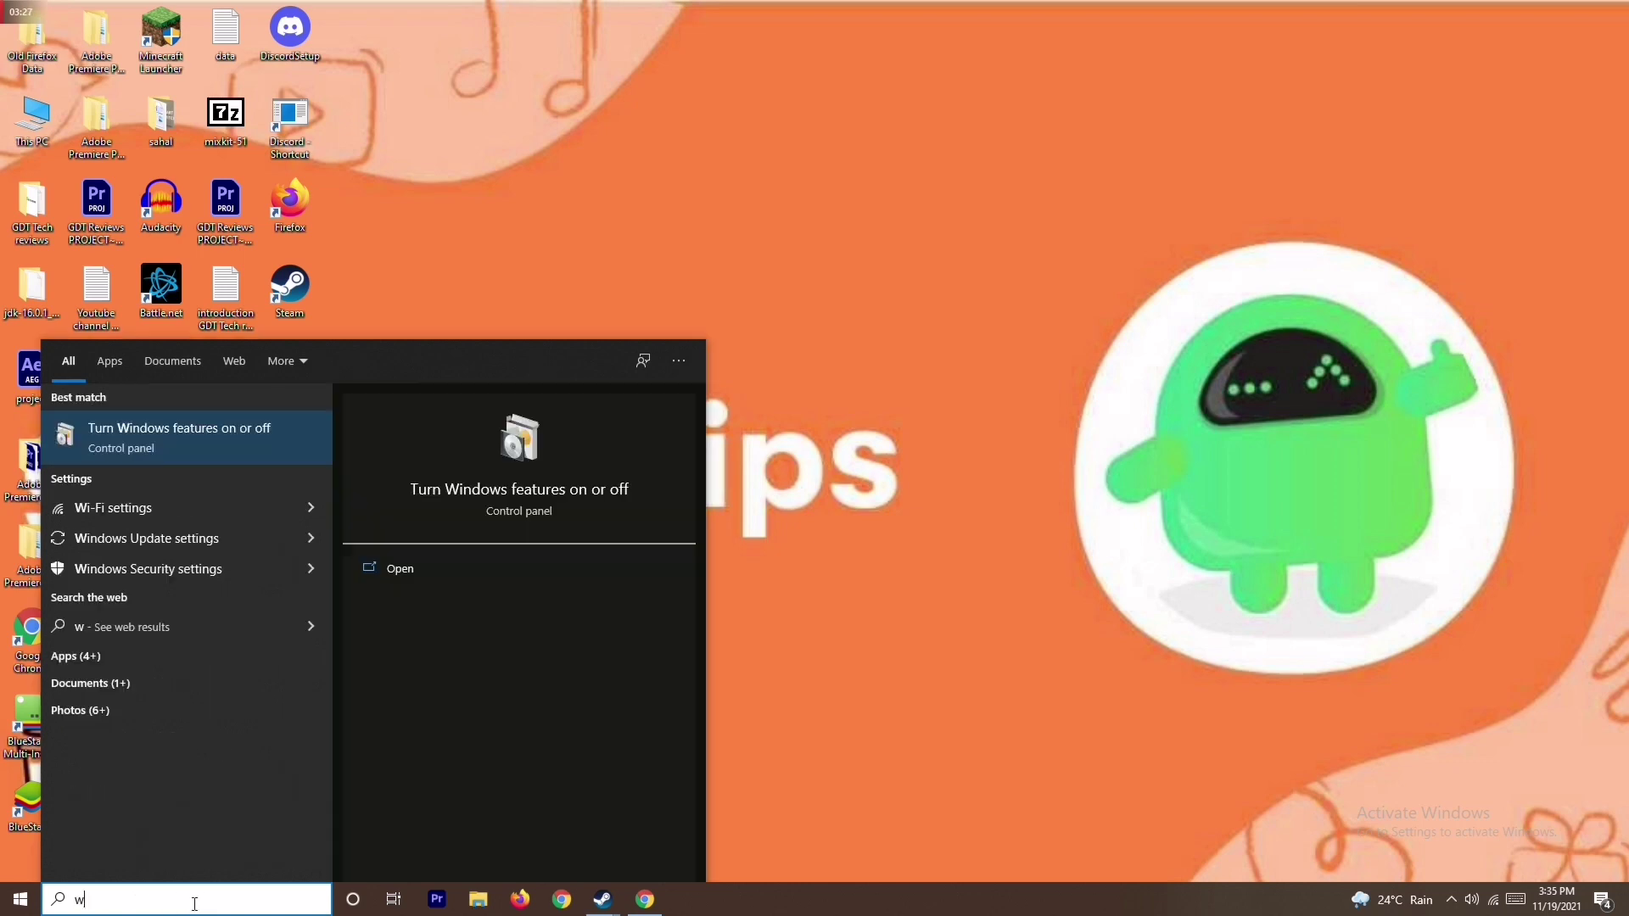
type("indows")
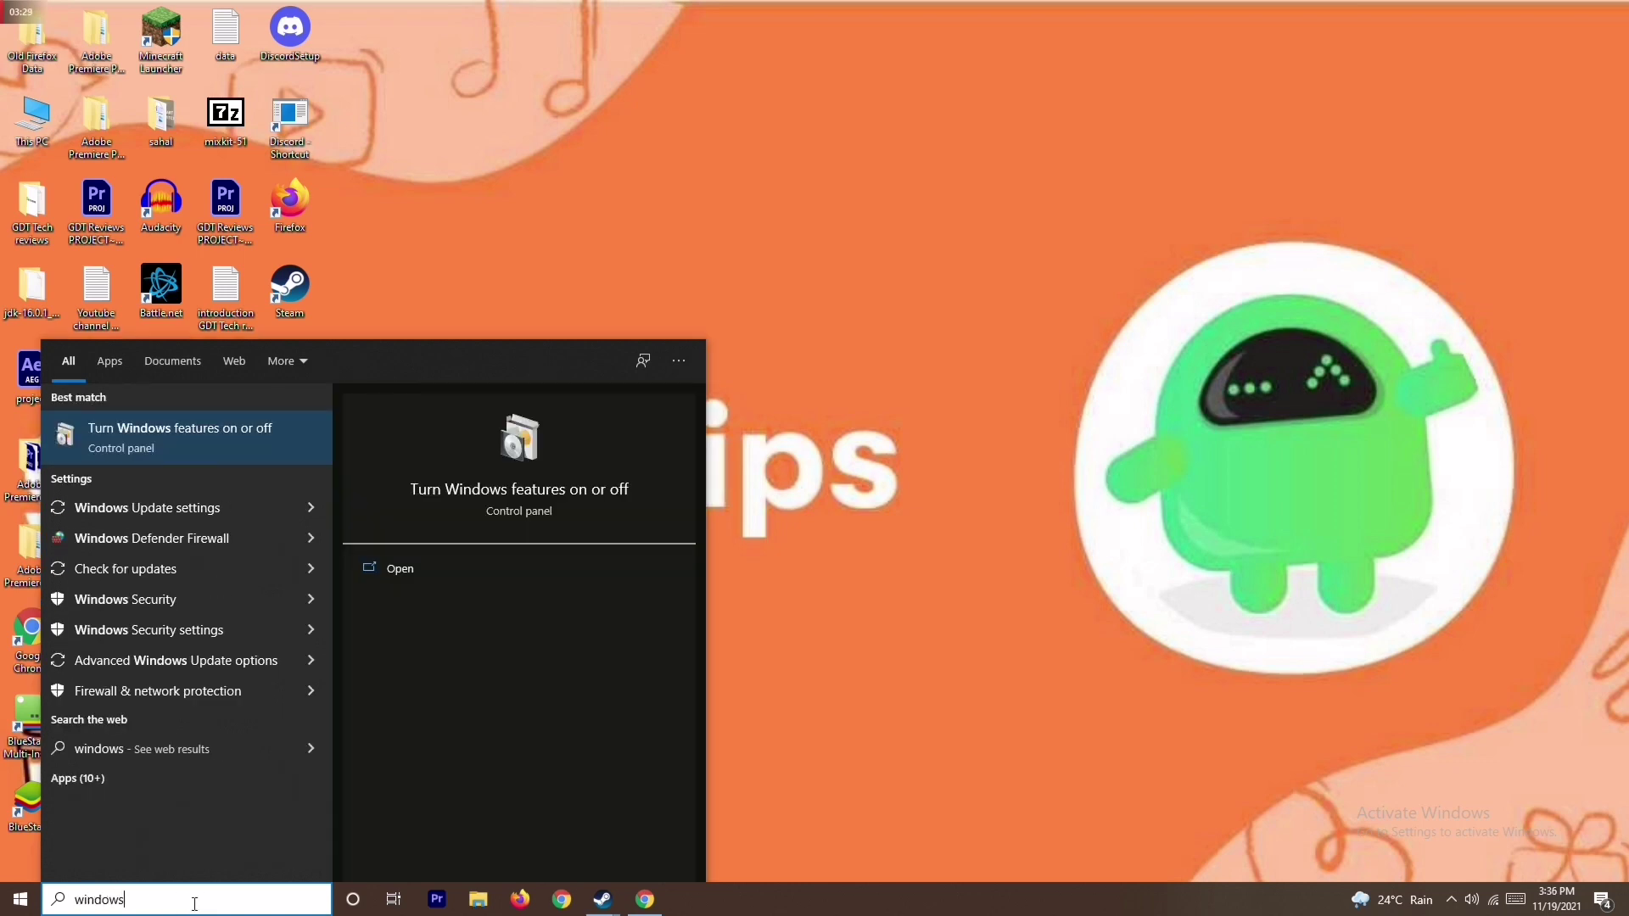
left_click(232, 537)
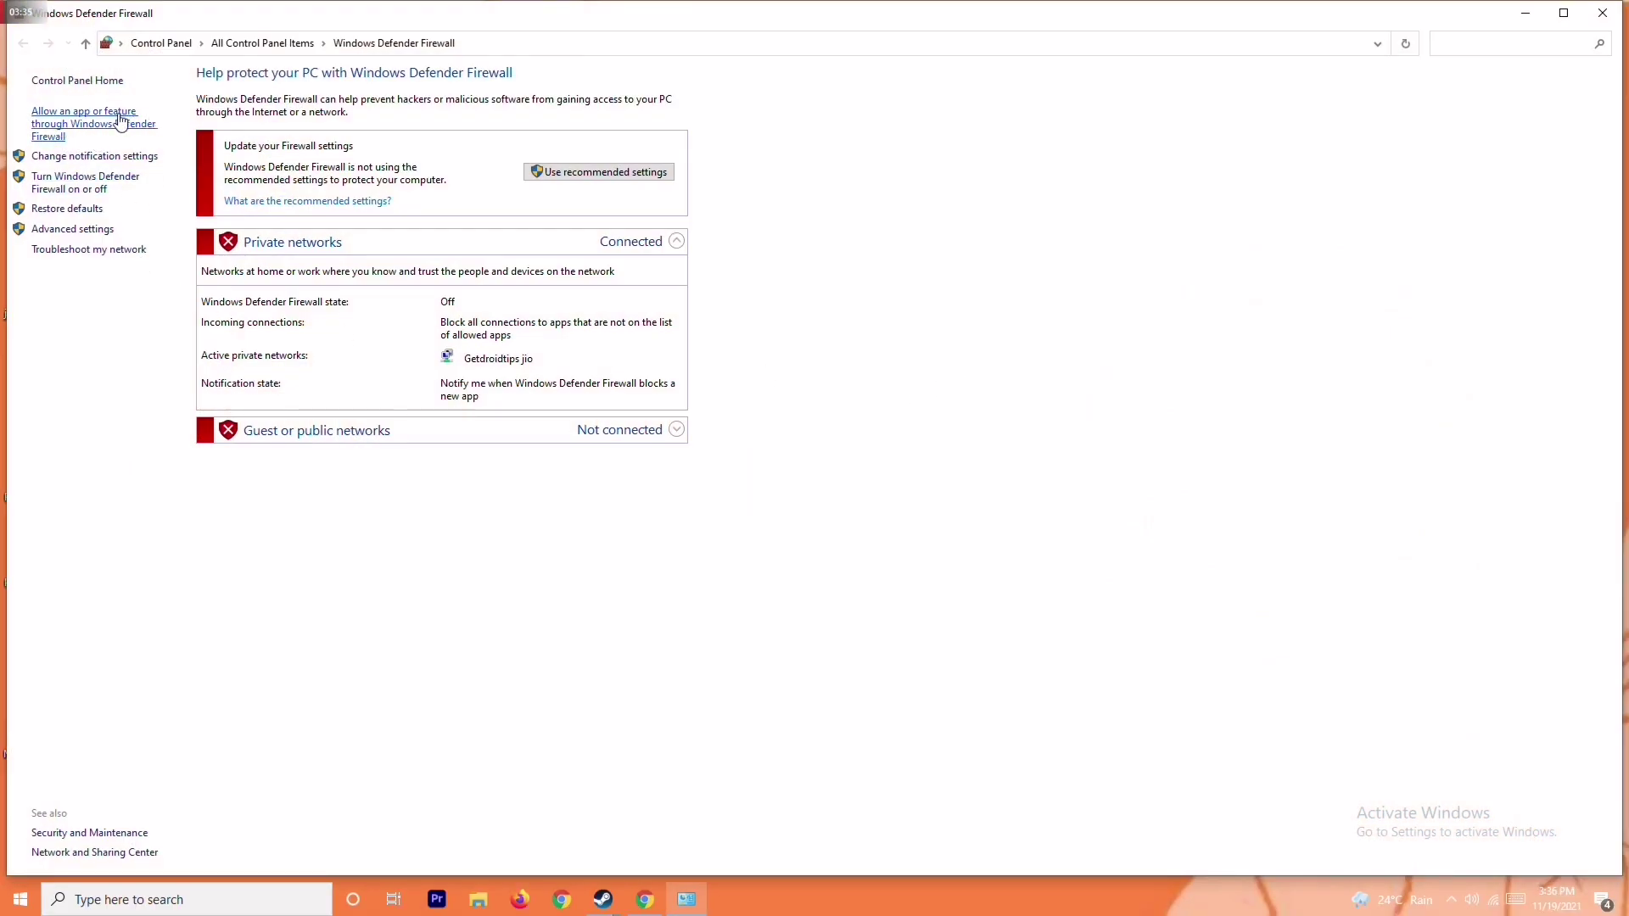
left_click(91, 176)
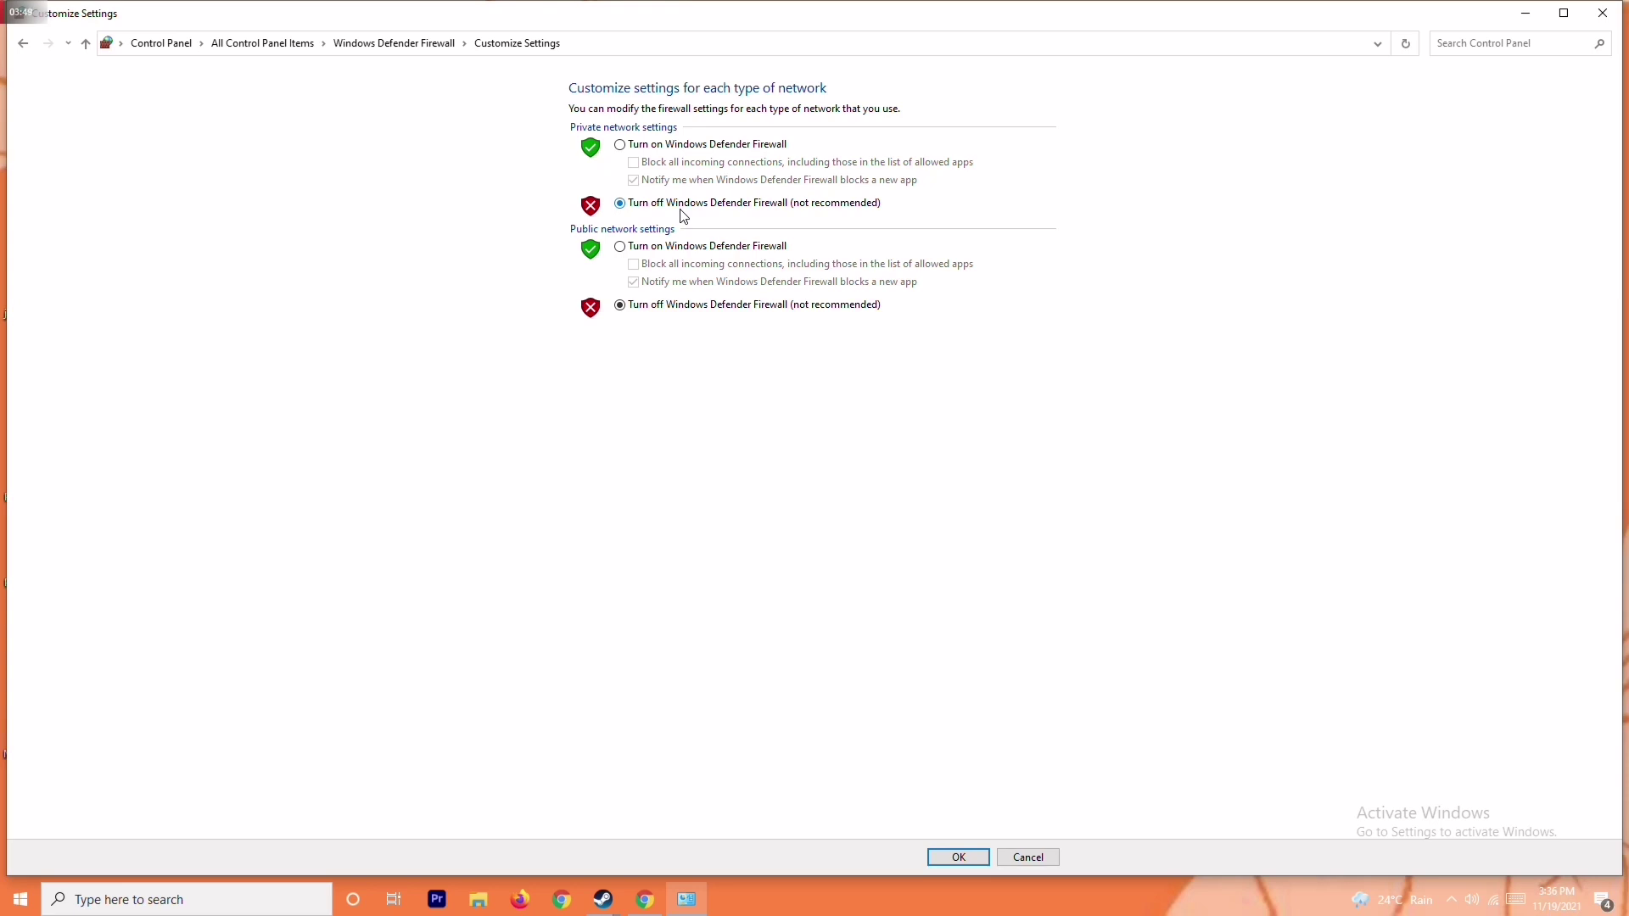
left_click(650, 146)
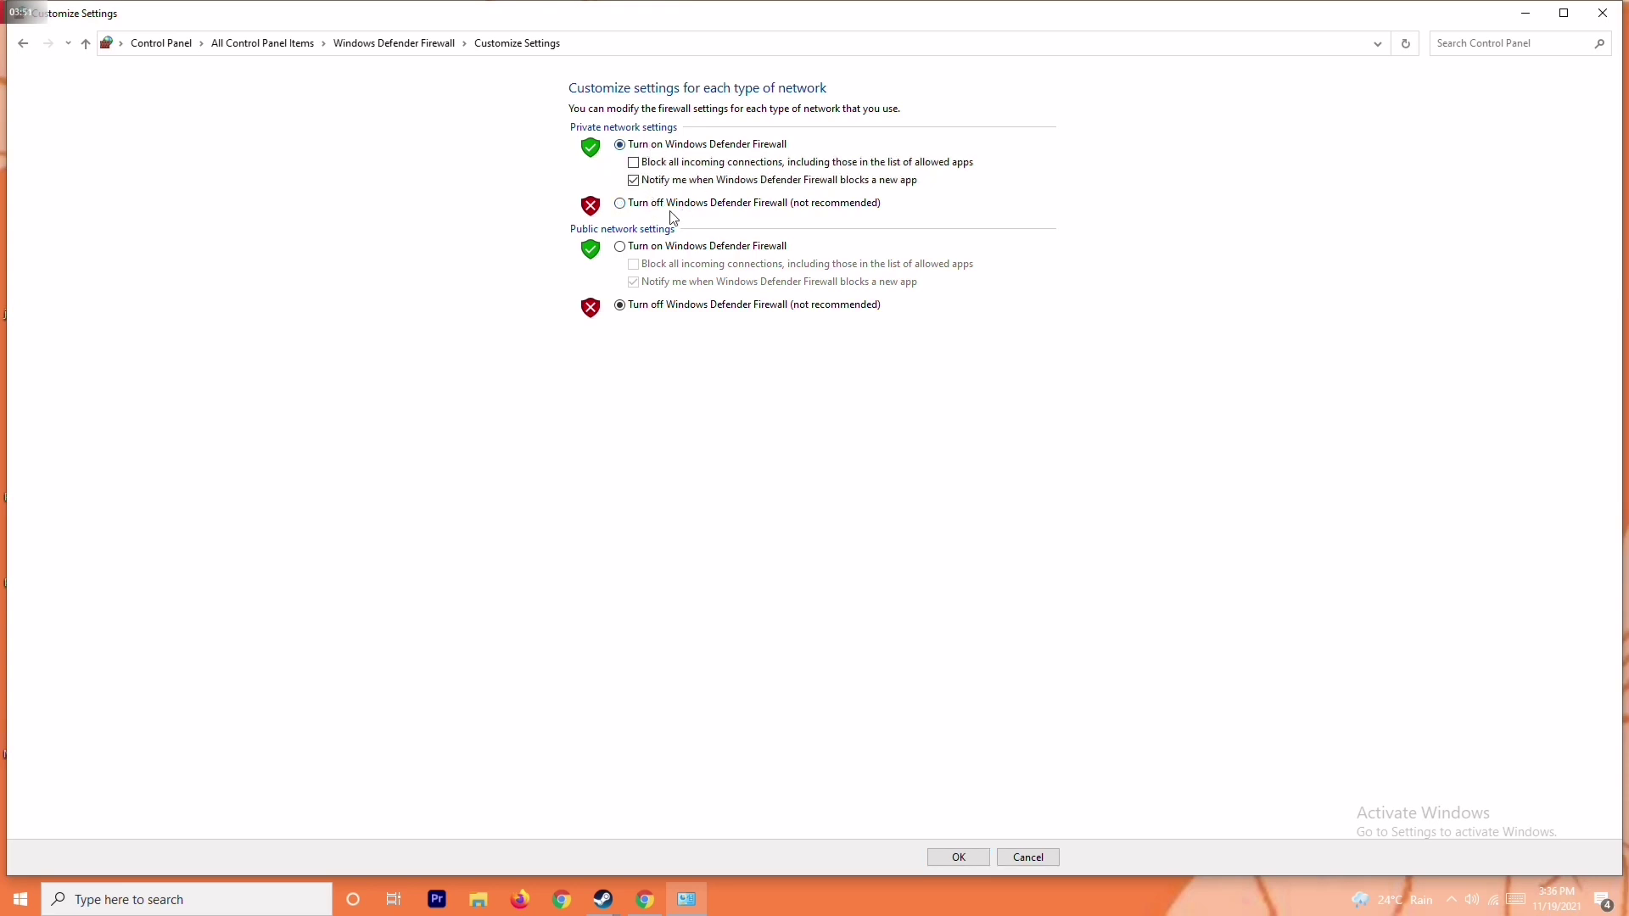
left_click(665, 206)
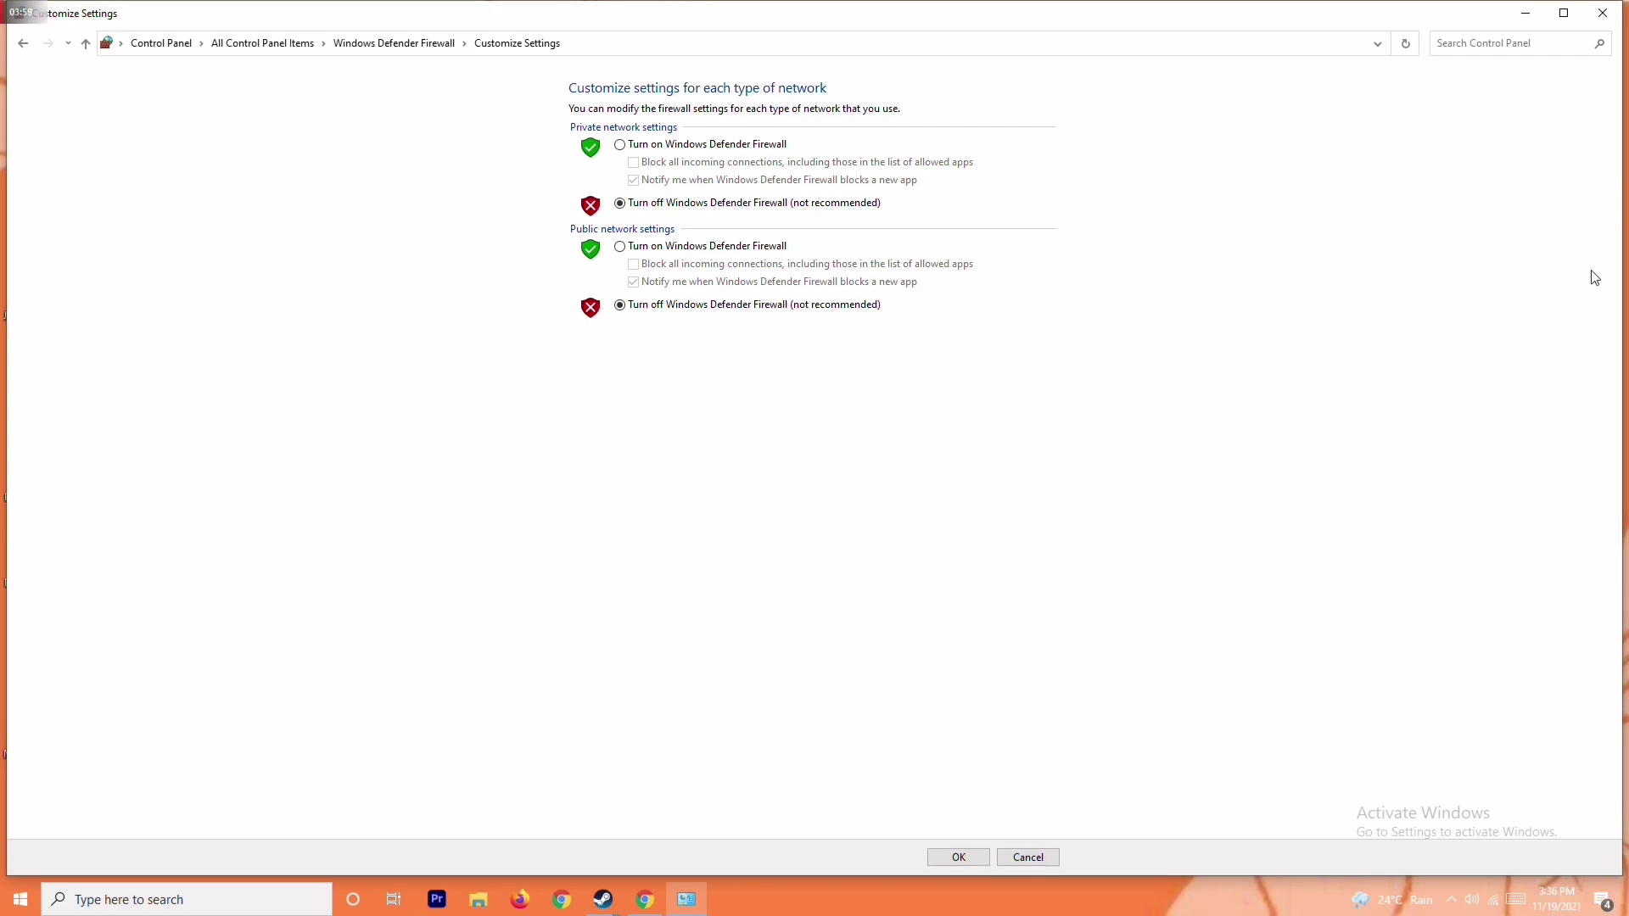
left_click(1603, 13)
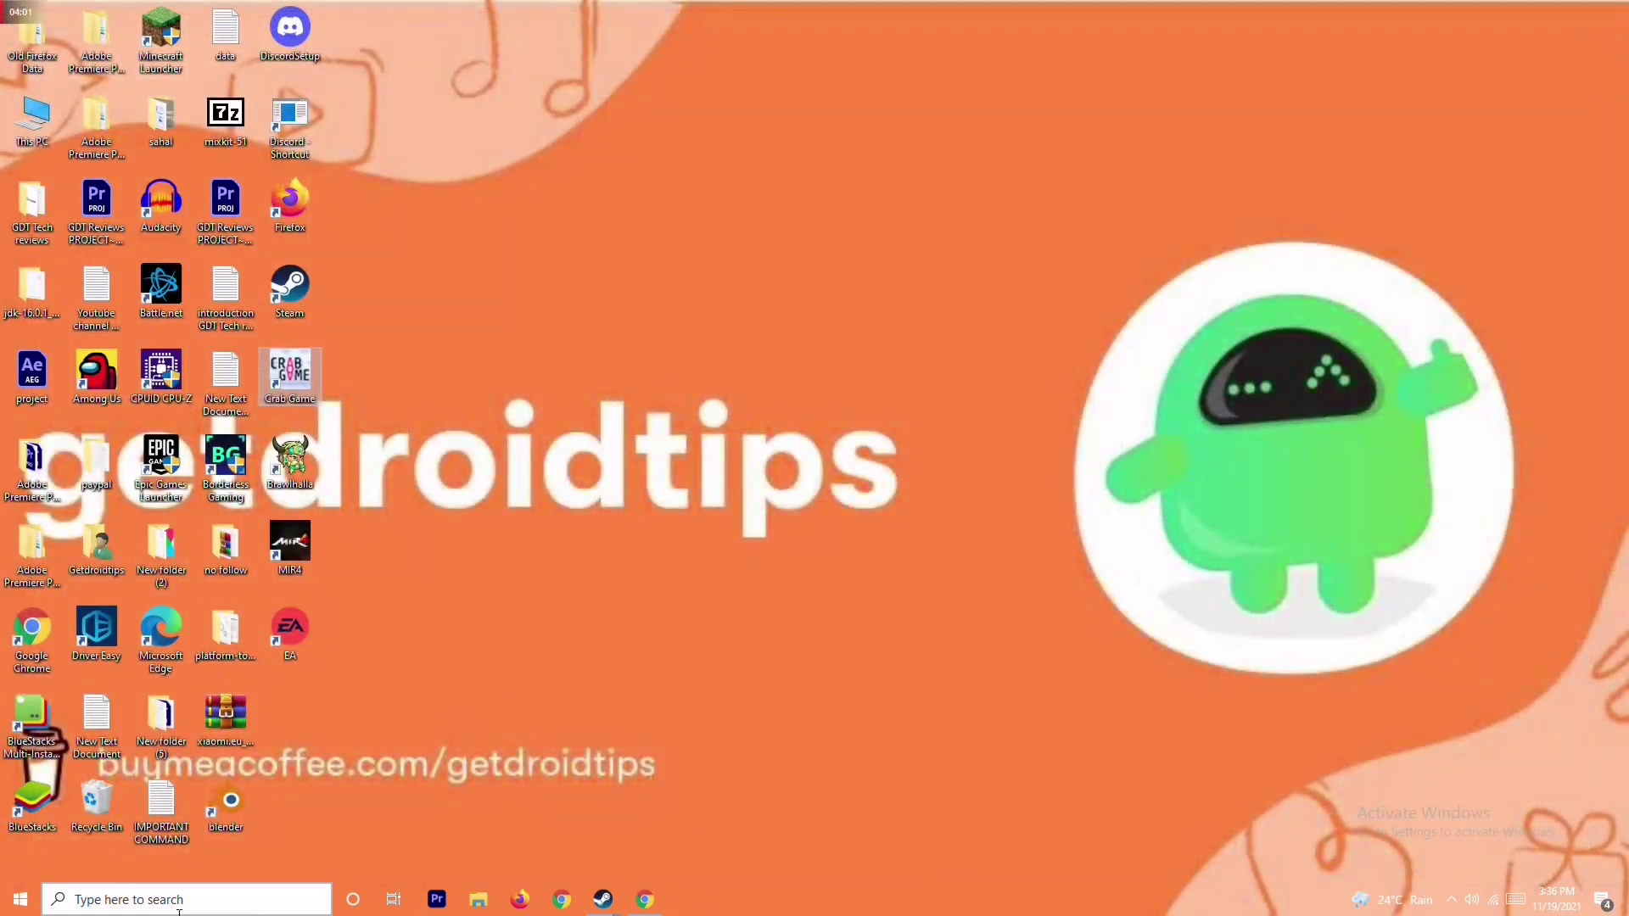
left_click(20, 900)
left_click(33, 855)
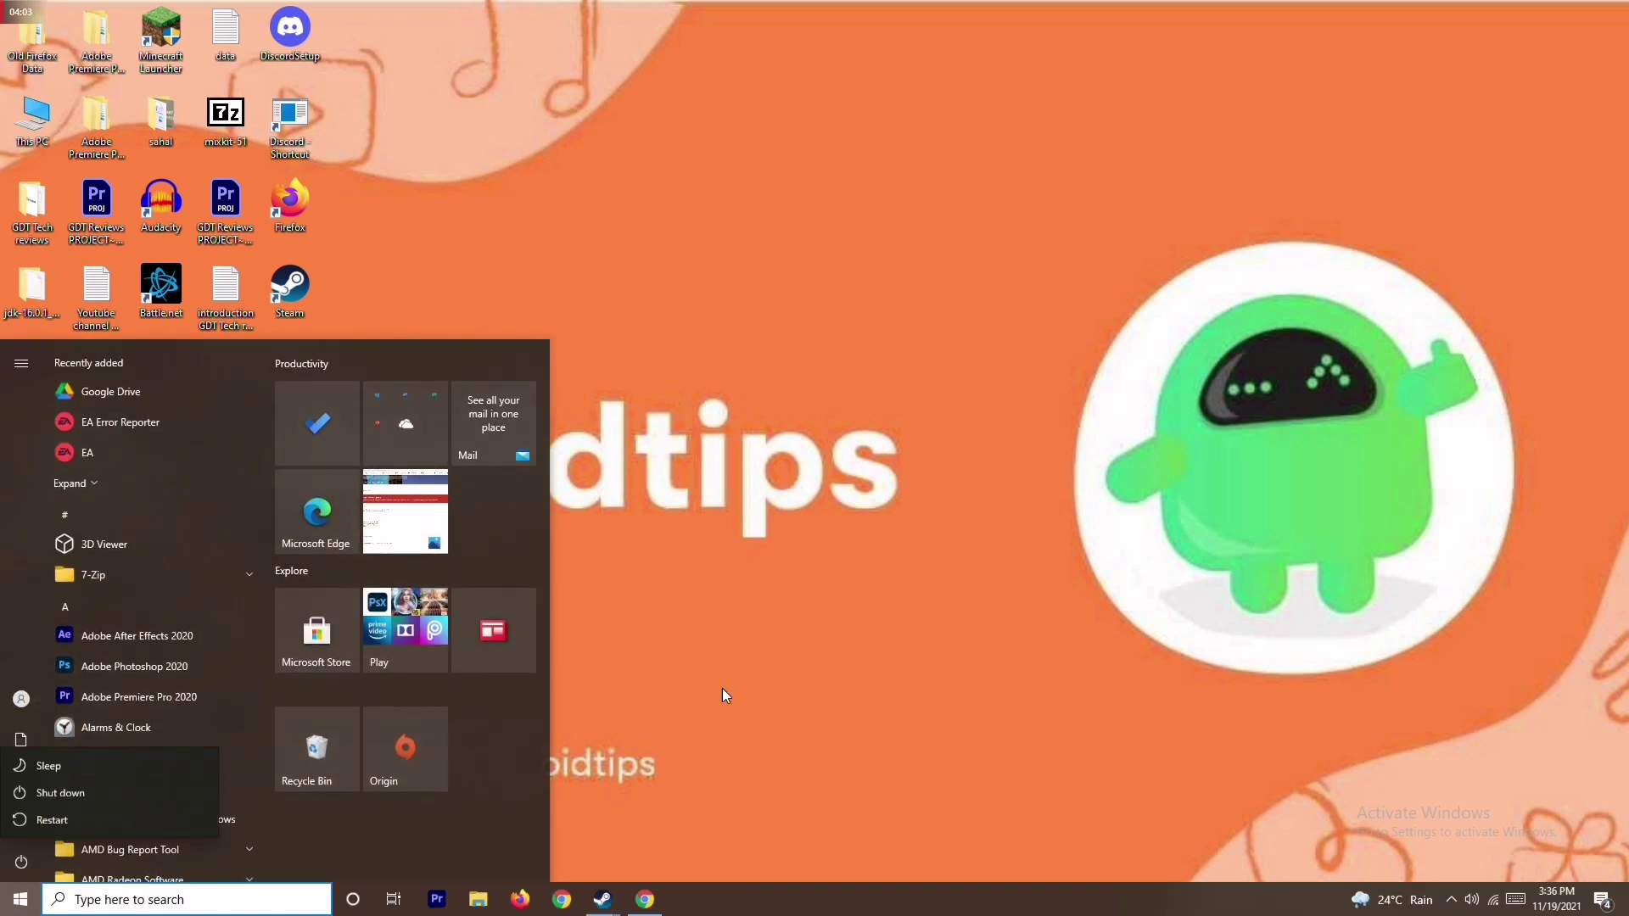
left_click(850, 598)
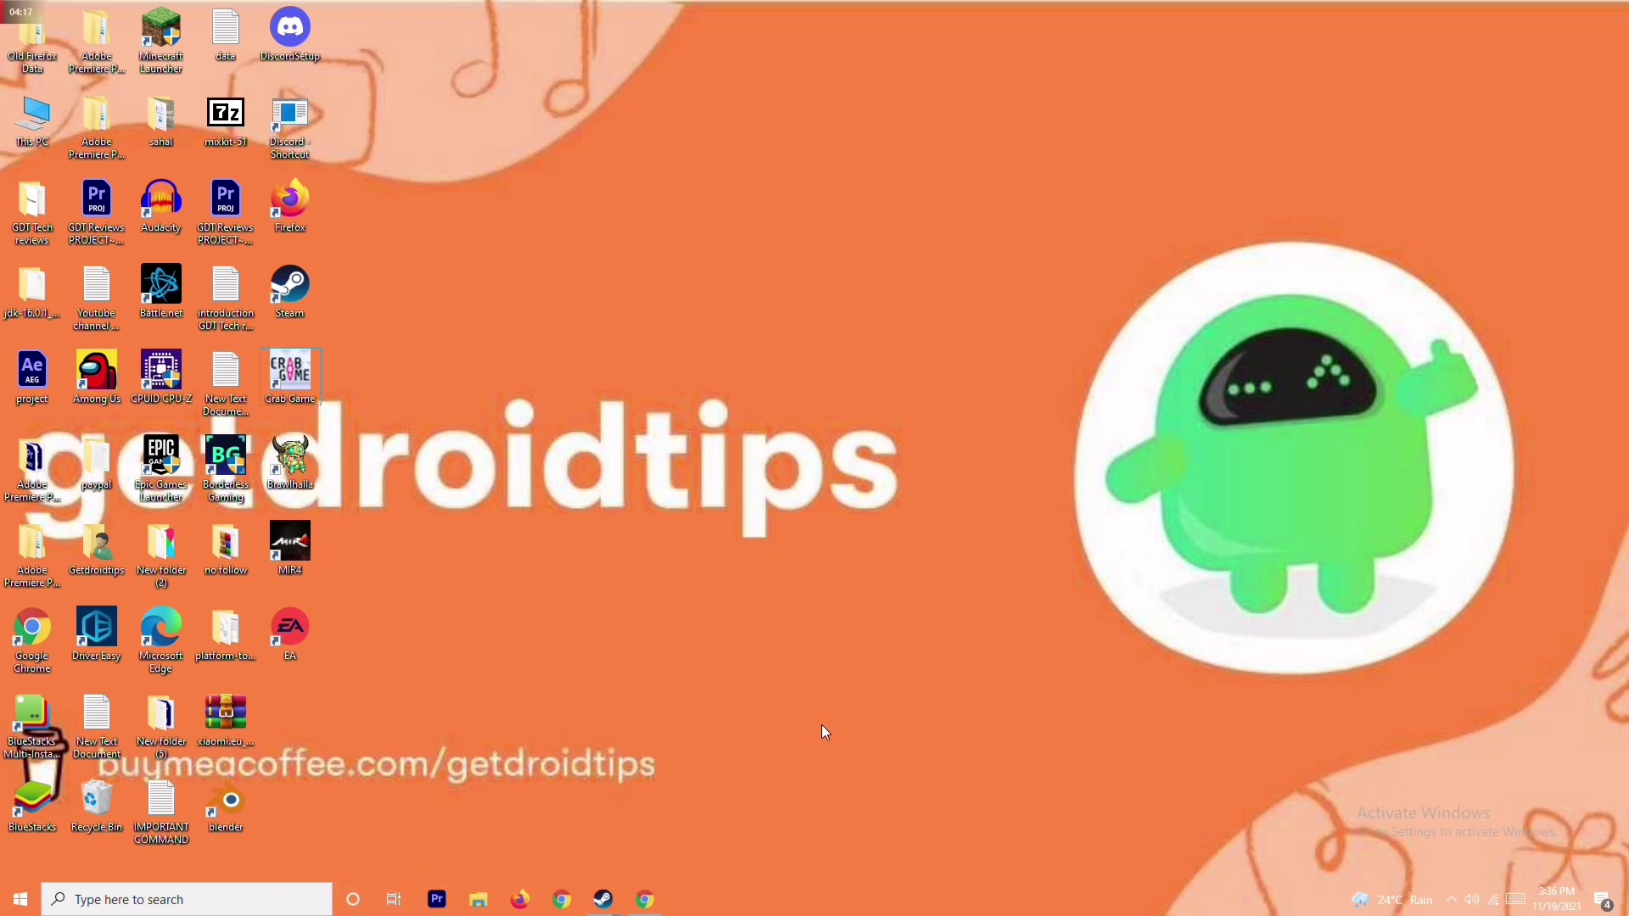
- Navigate to the Virus & threat protection settings under Windows Security
key("super+i")
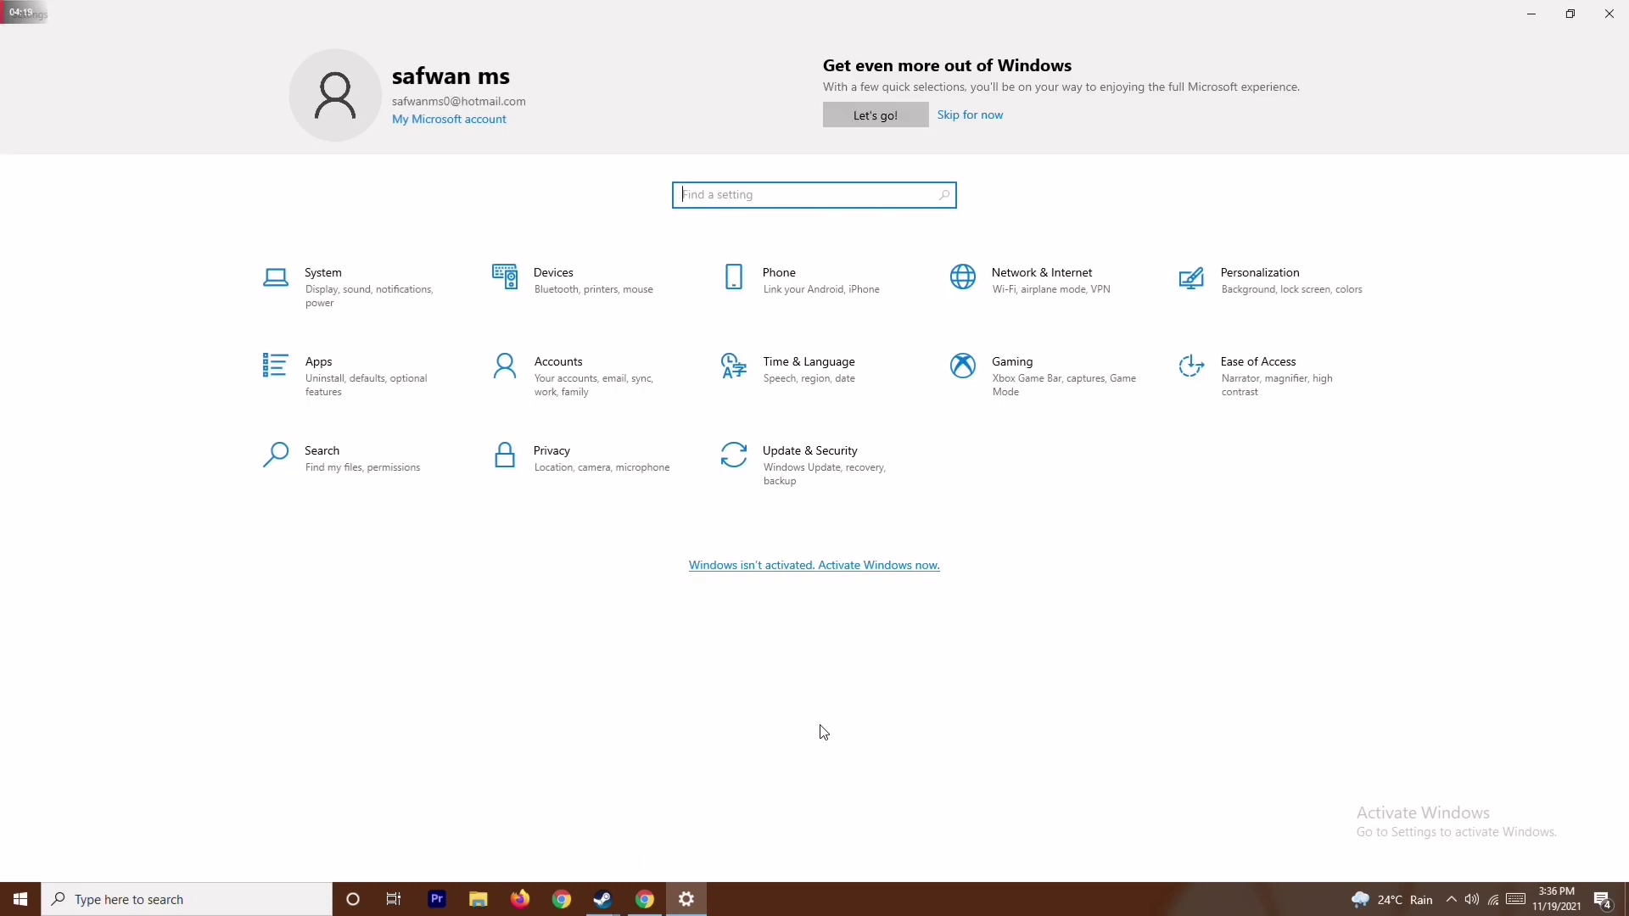
left_click(829, 456)
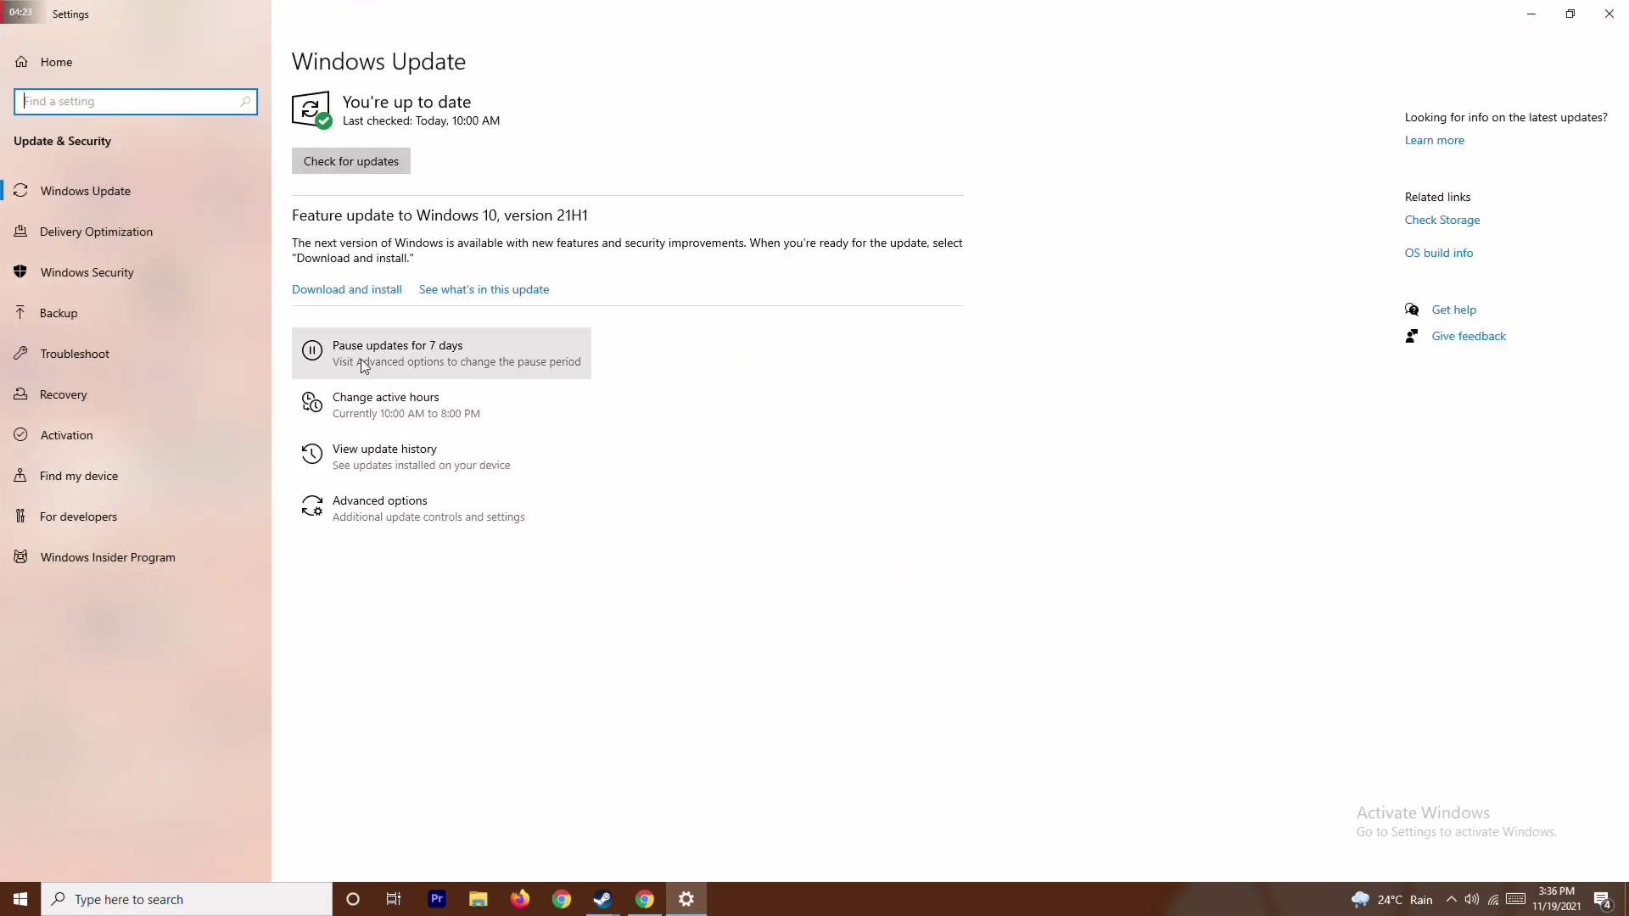
left_click(105, 277)
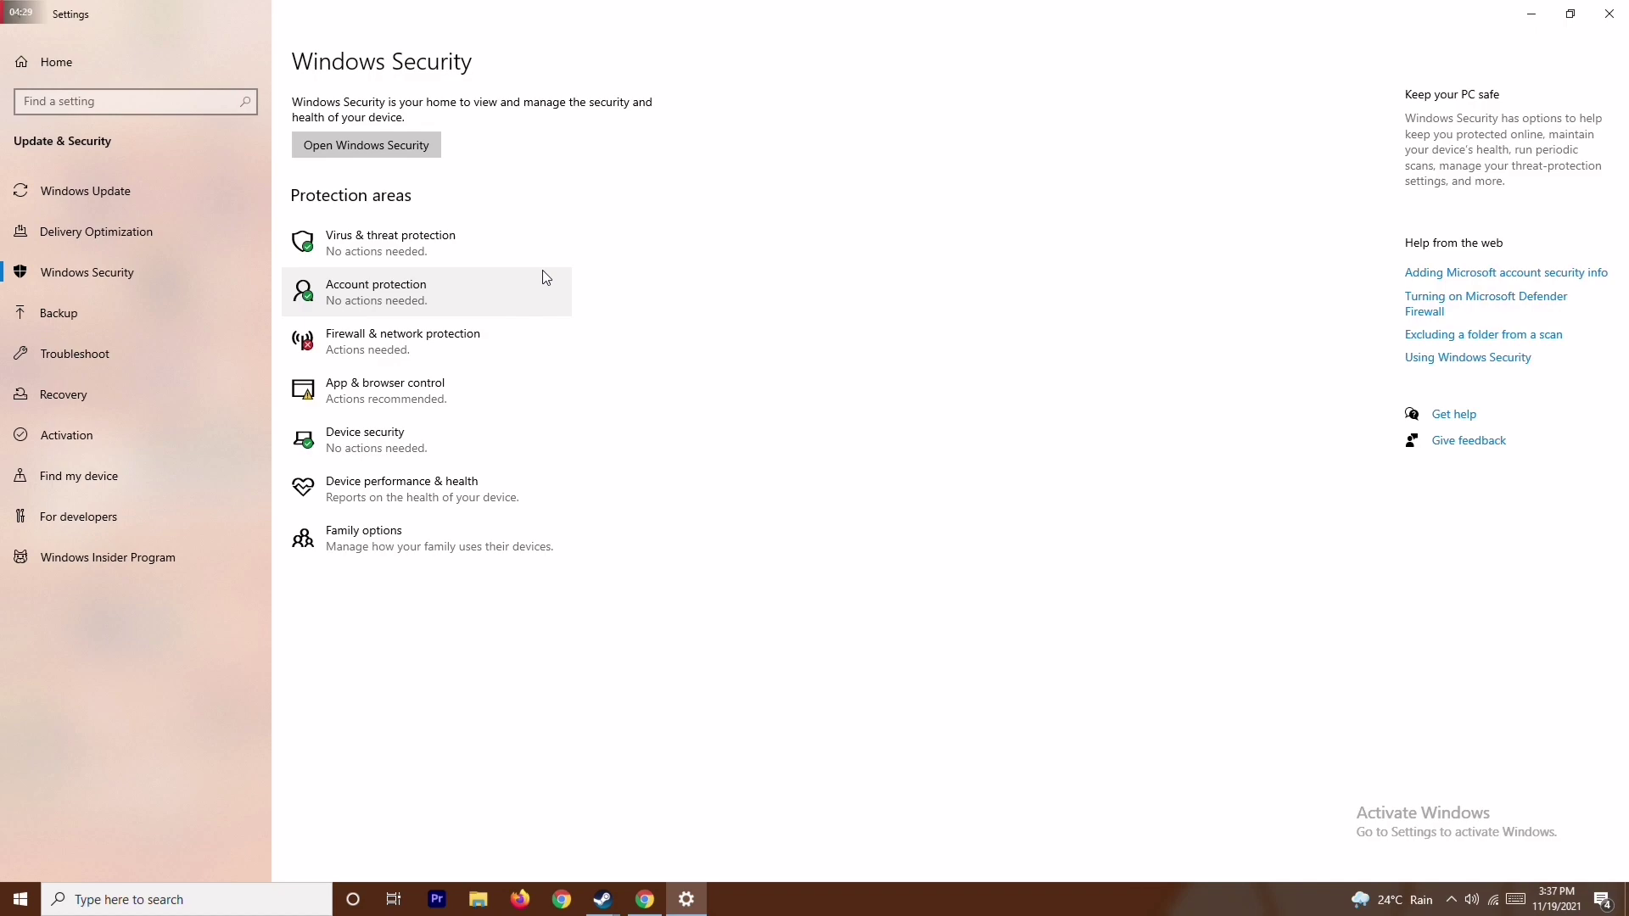
left_click(496, 247)
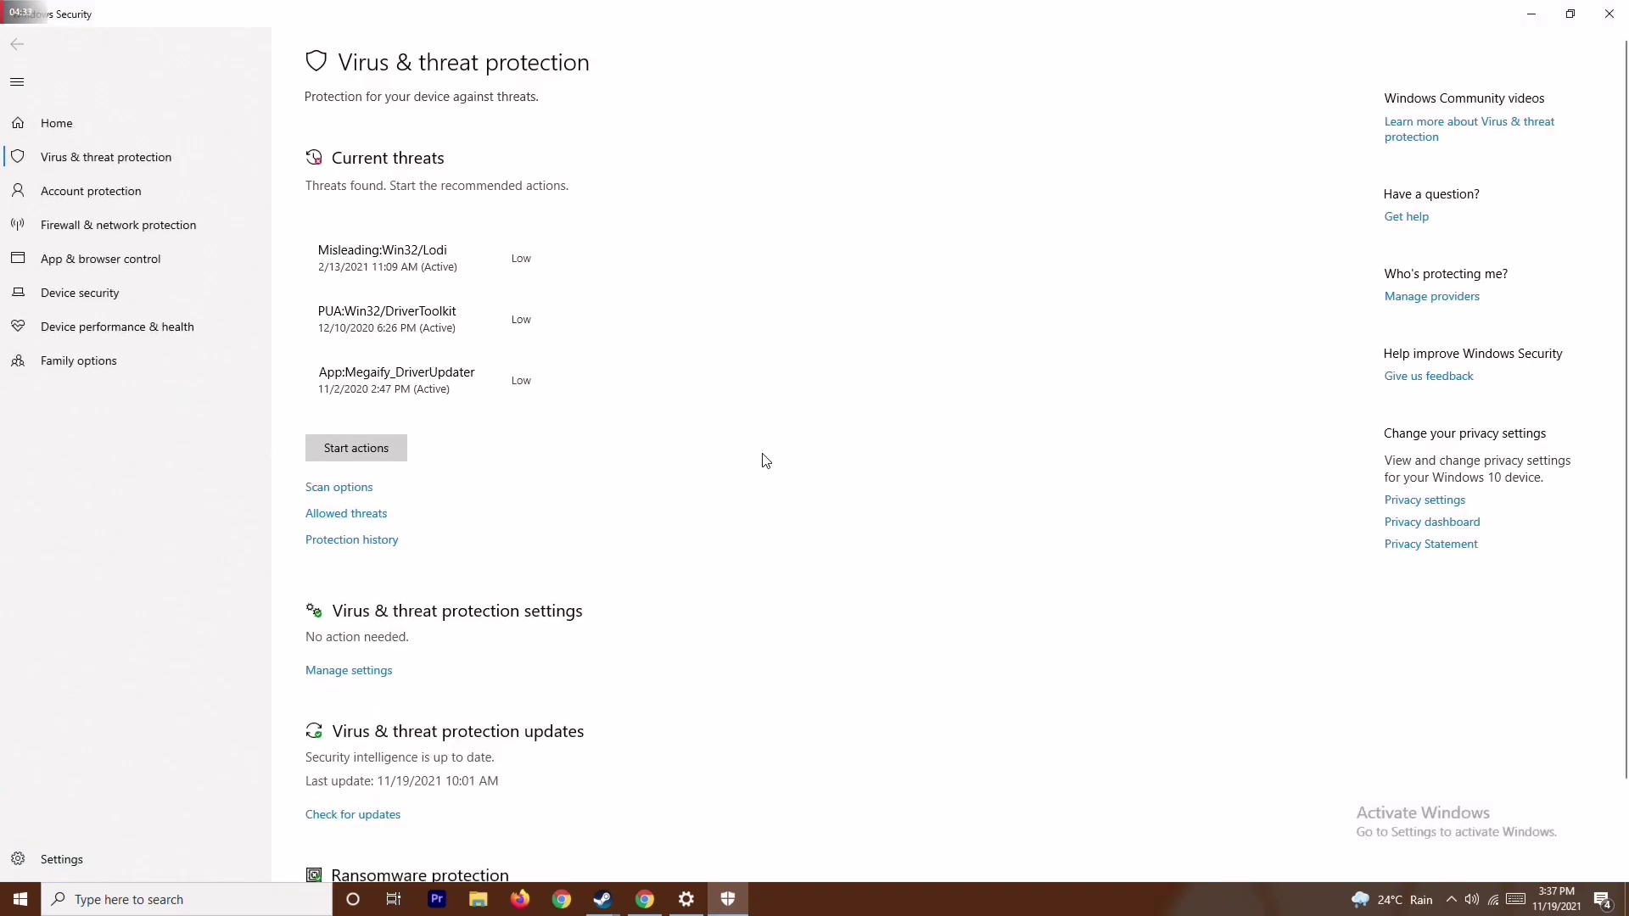
scroll(758, 465, "down", 2)
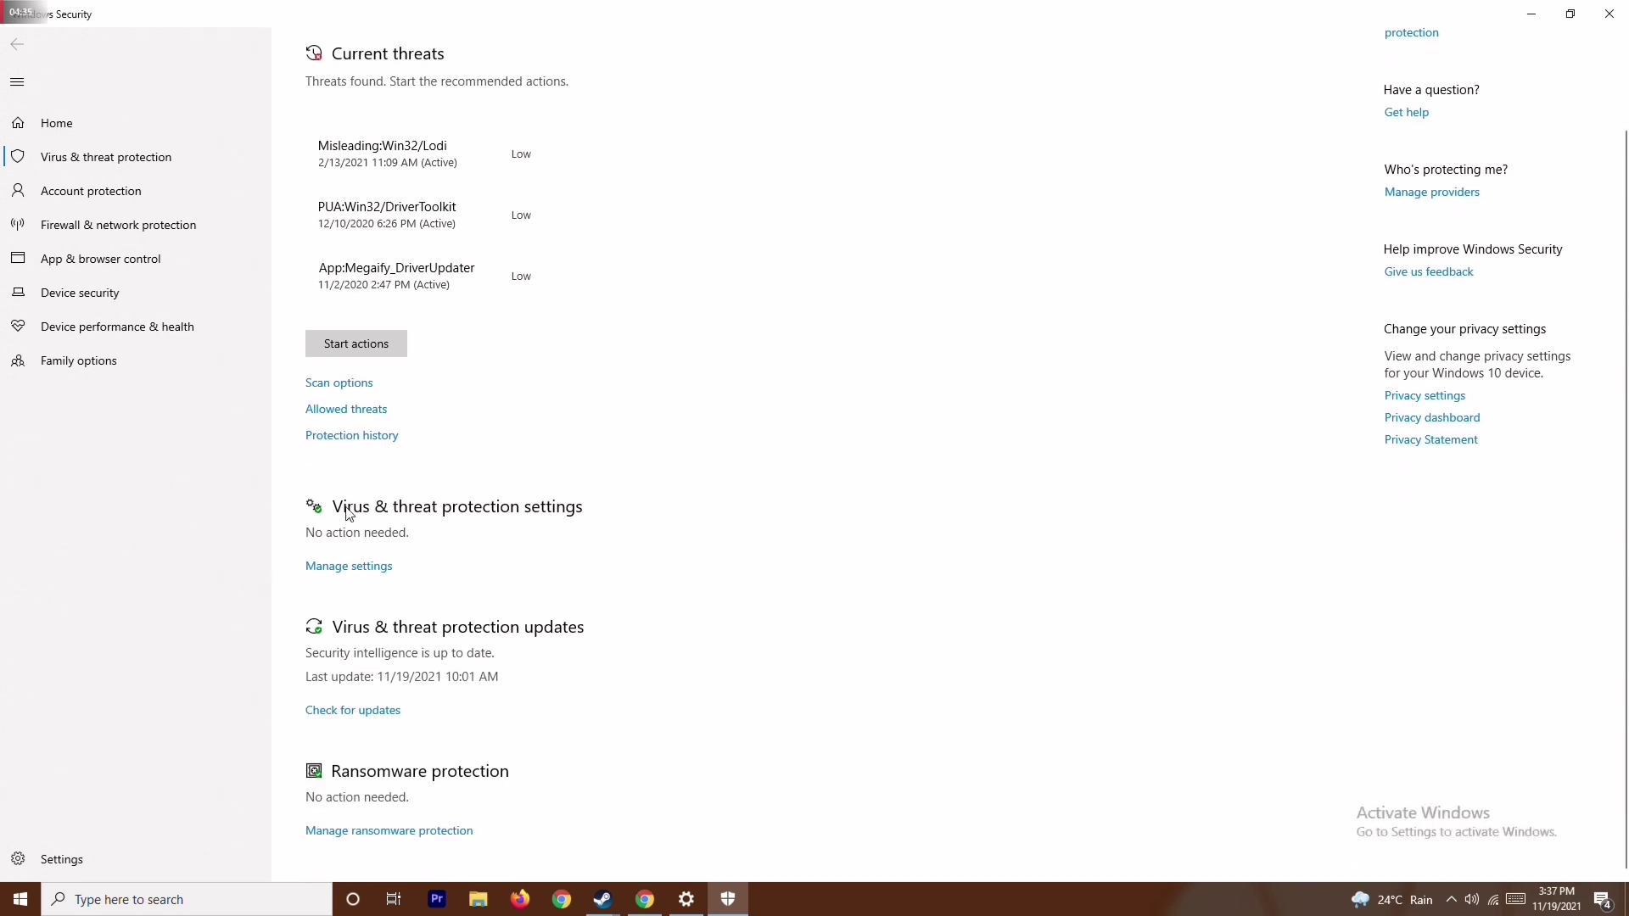
left_click(364, 575)
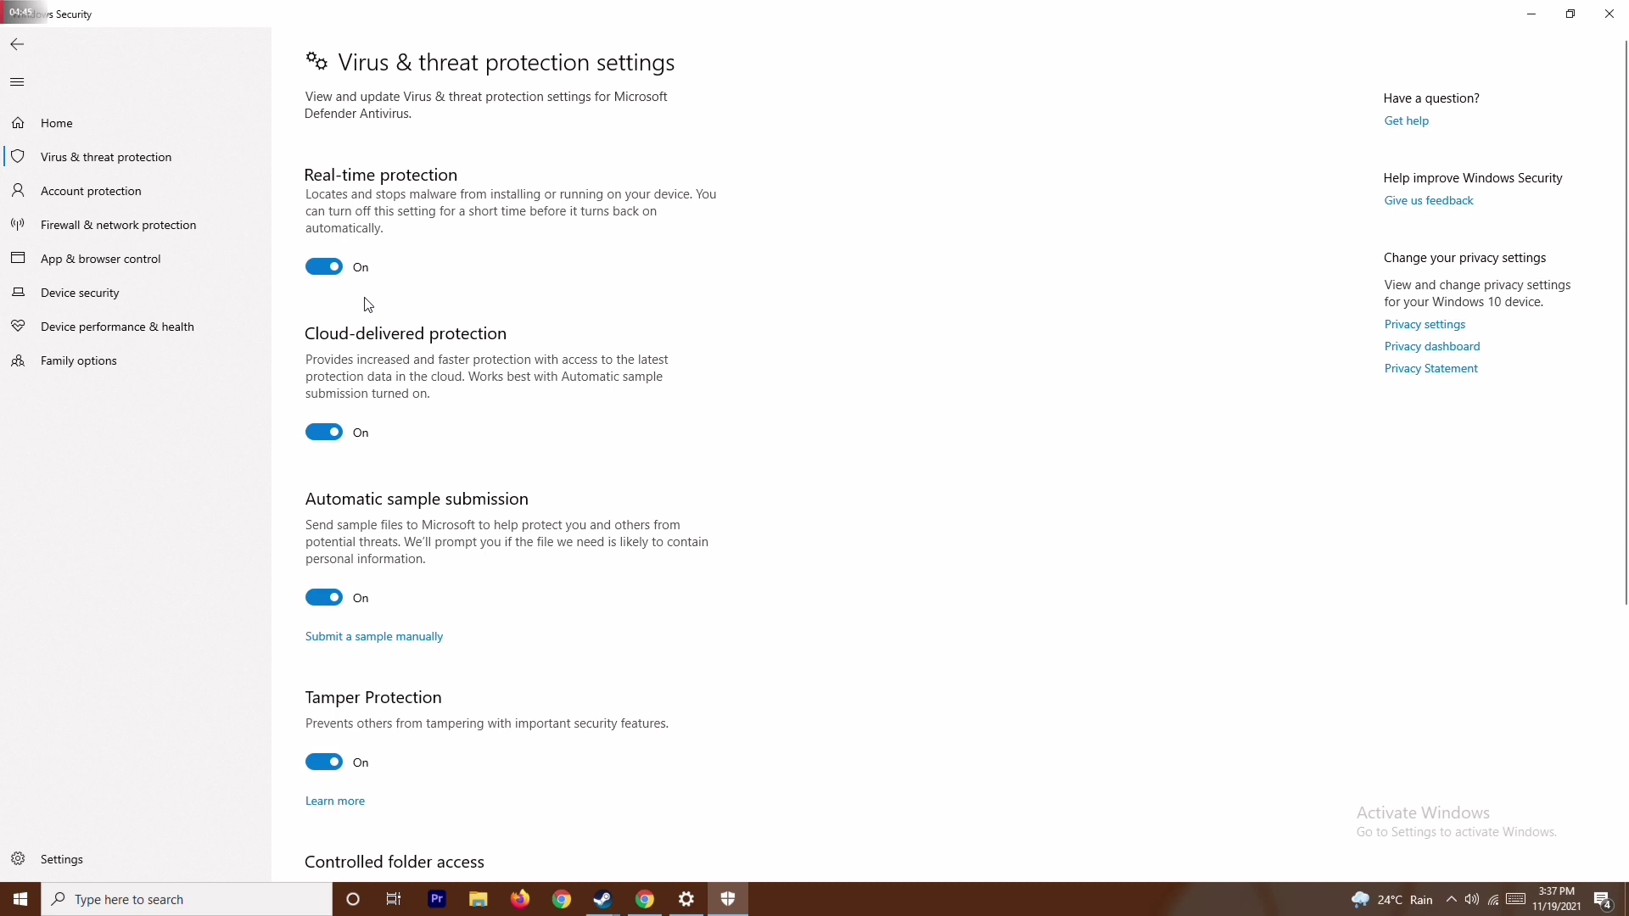
- Switch Real-time protection off, approve the prompt, and close Windows Security
left_click(327, 266)
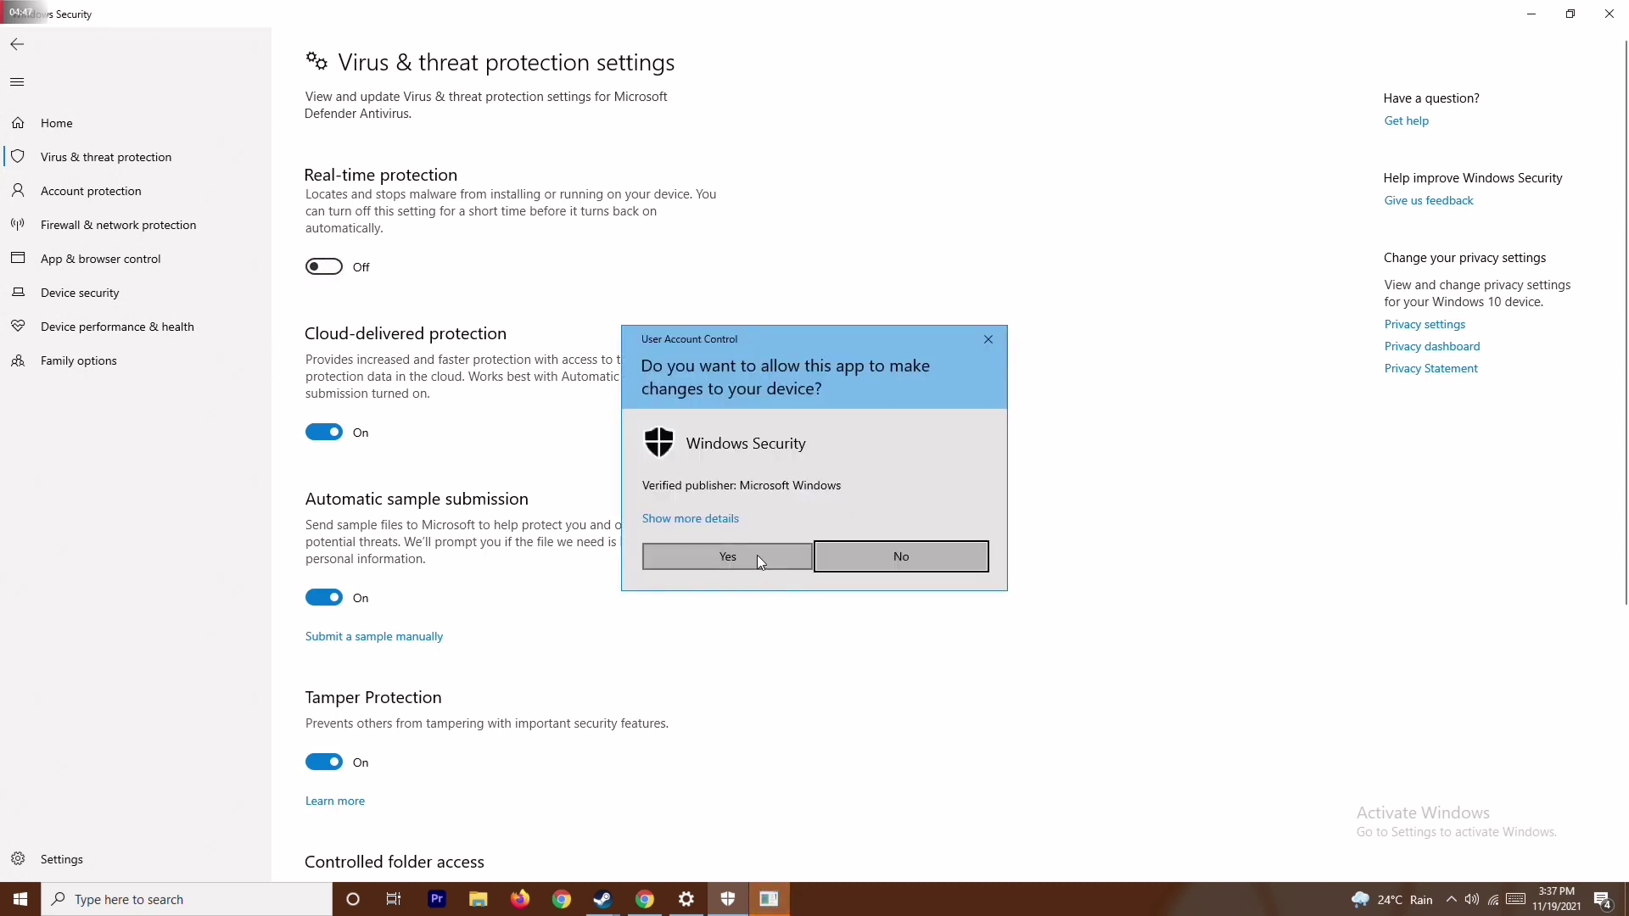
left_click(757, 555)
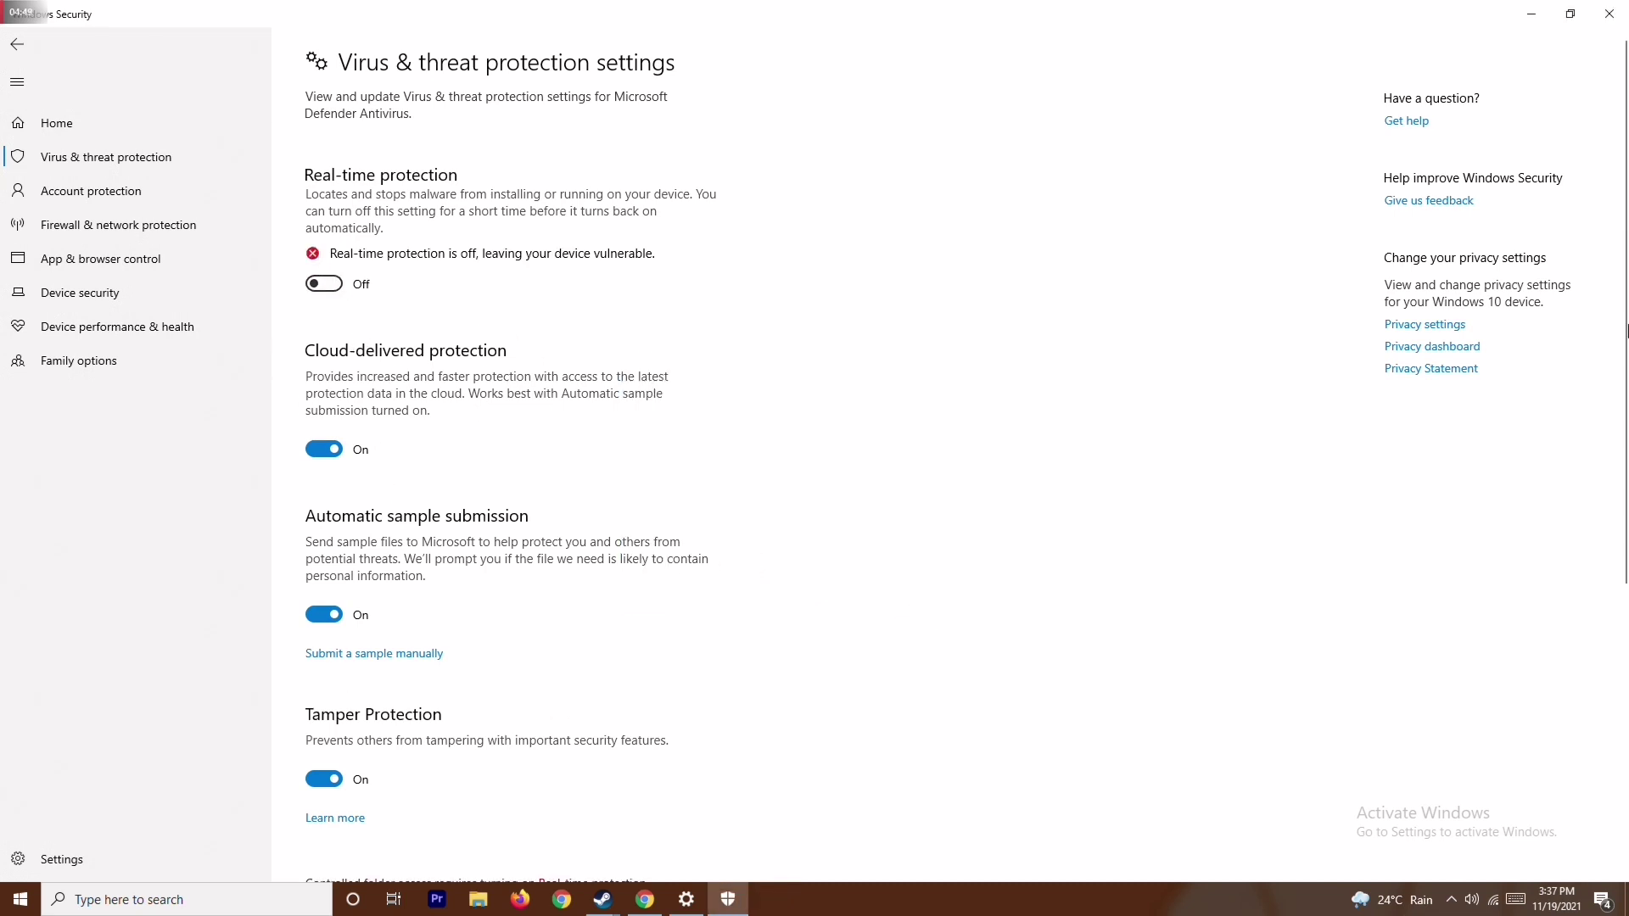
left_click(1609, 13)
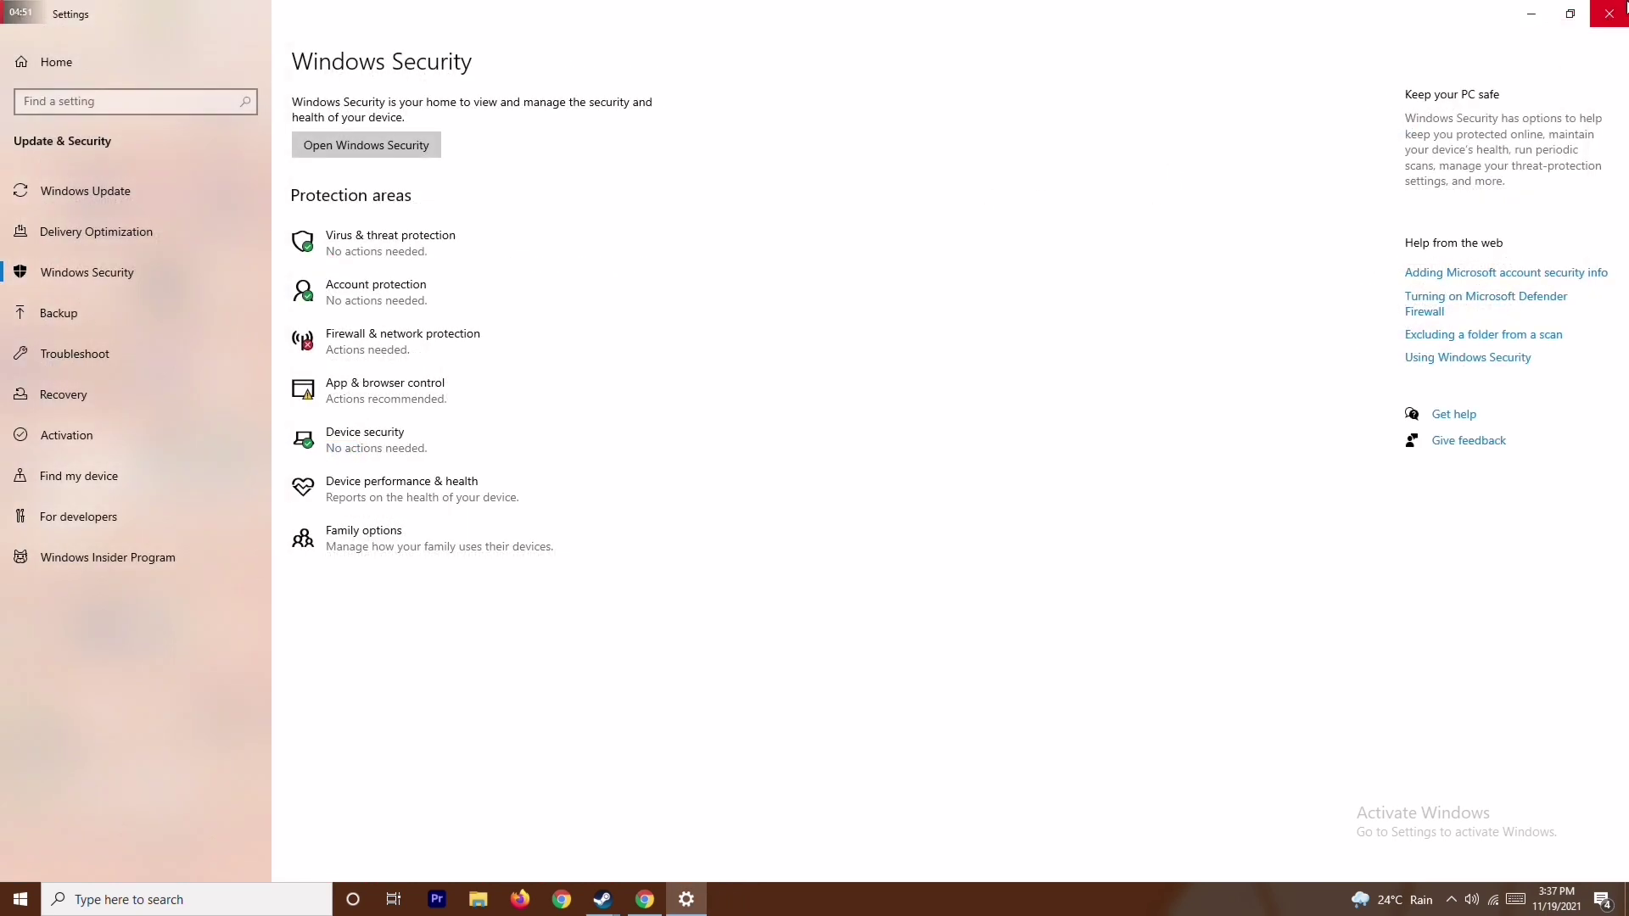
left_click(1624, 10)
- Refresh the desktop and dismiss the taskbar's context menu
right_click(655, 390)
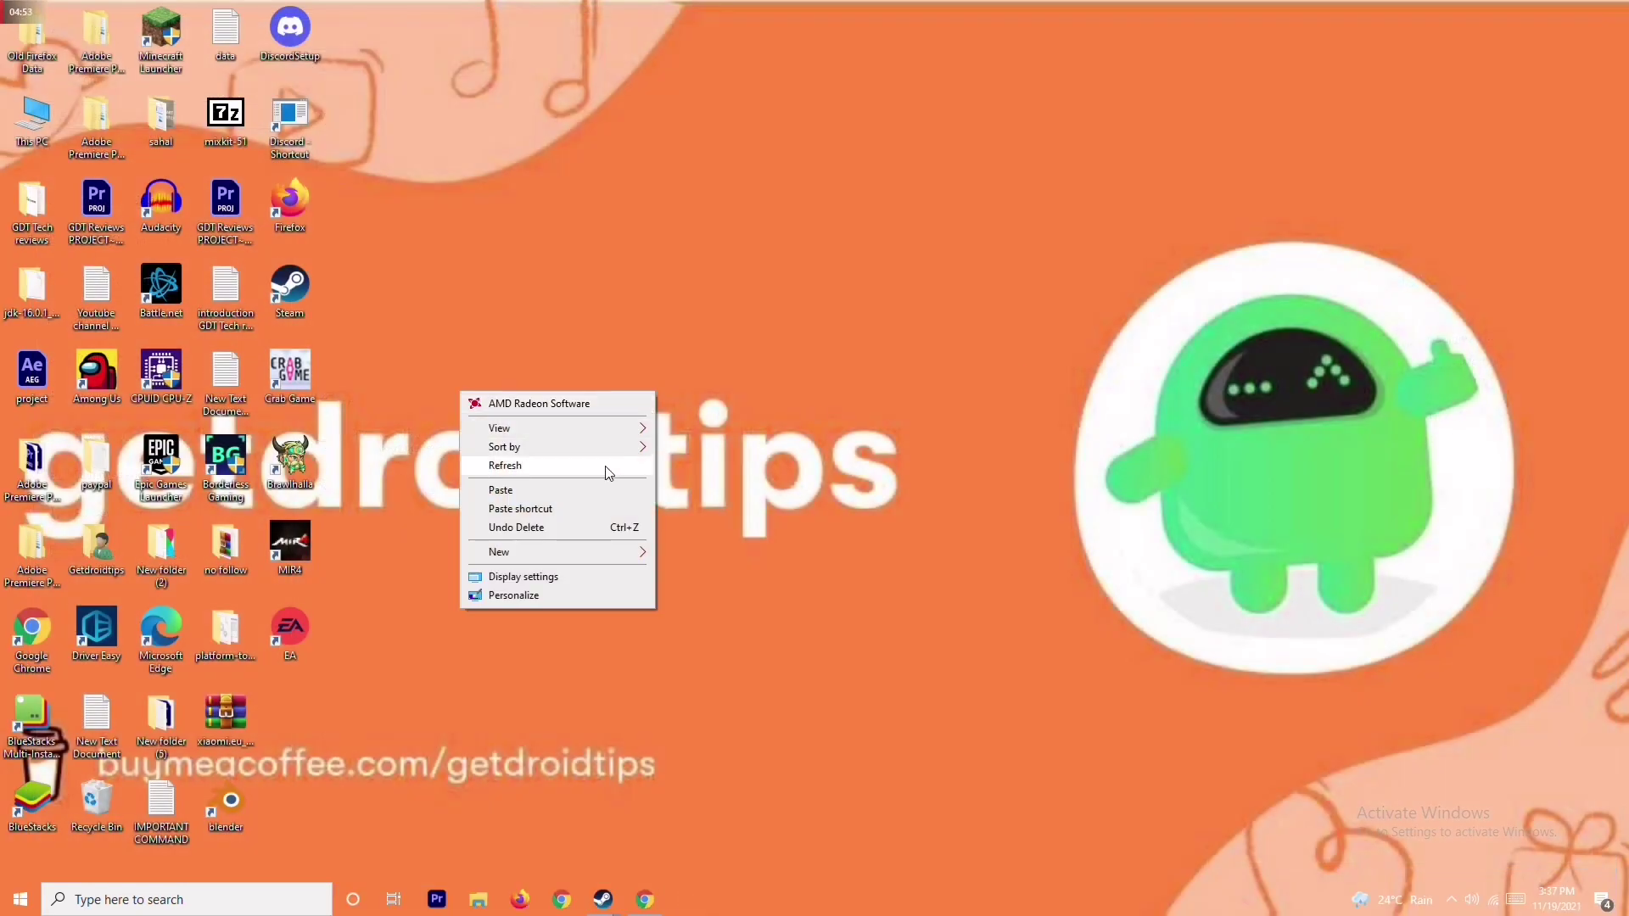
left_click(609, 473)
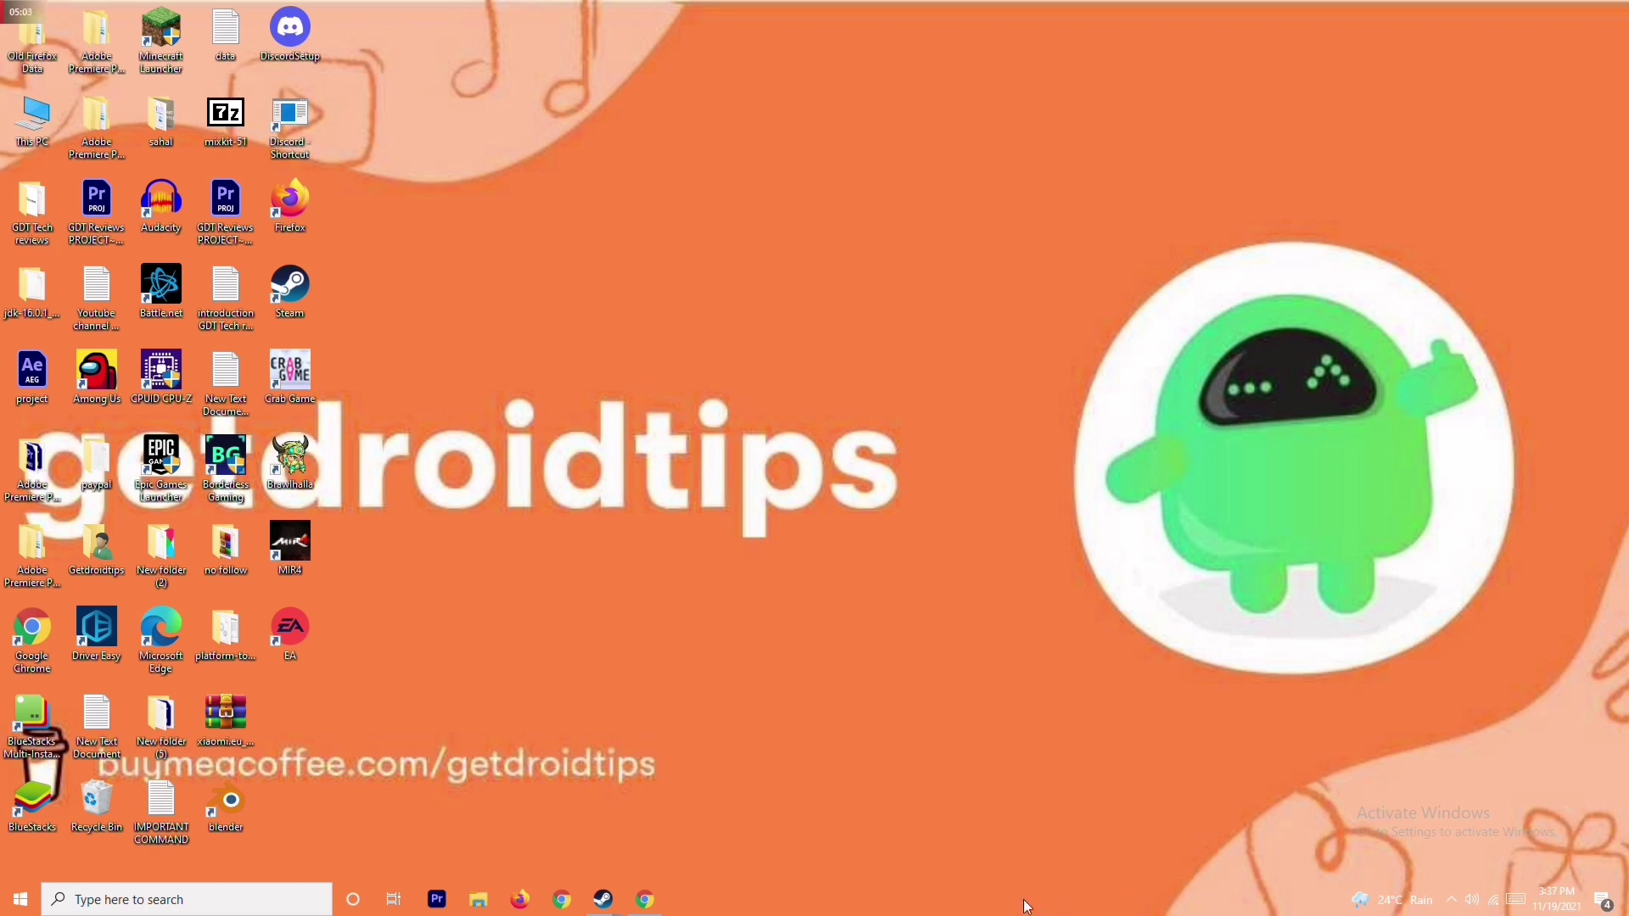
right_click(1070, 901)
left_click(673, 373)
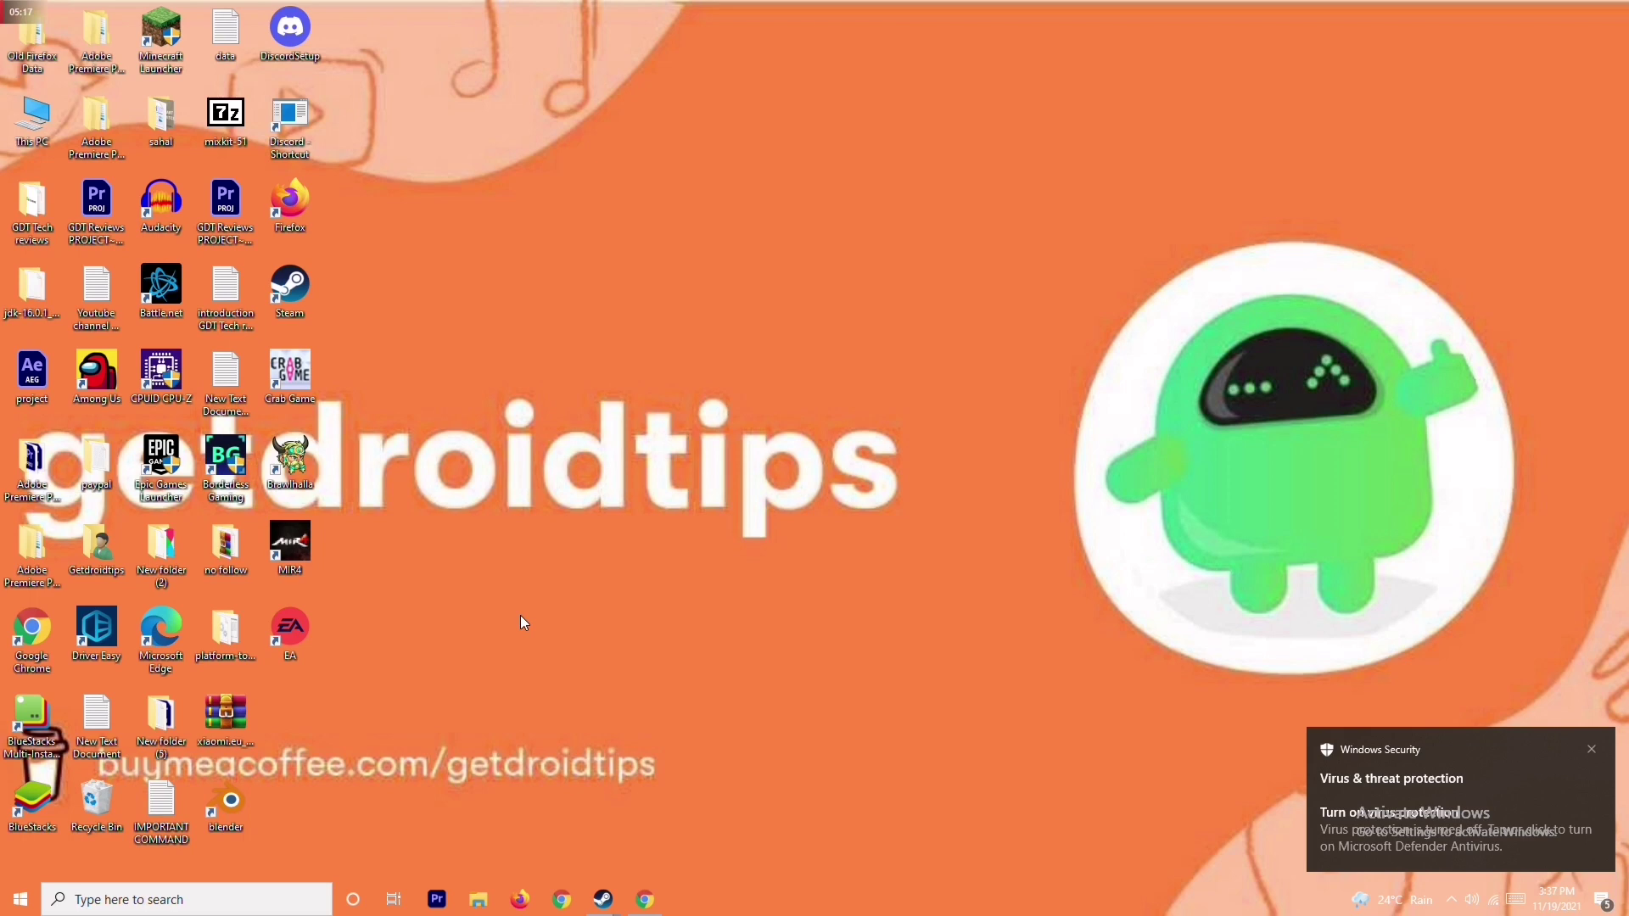
- Bring up Steam, view Forza Horizon 5's options, and open its library page
mouse_move(600, 895)
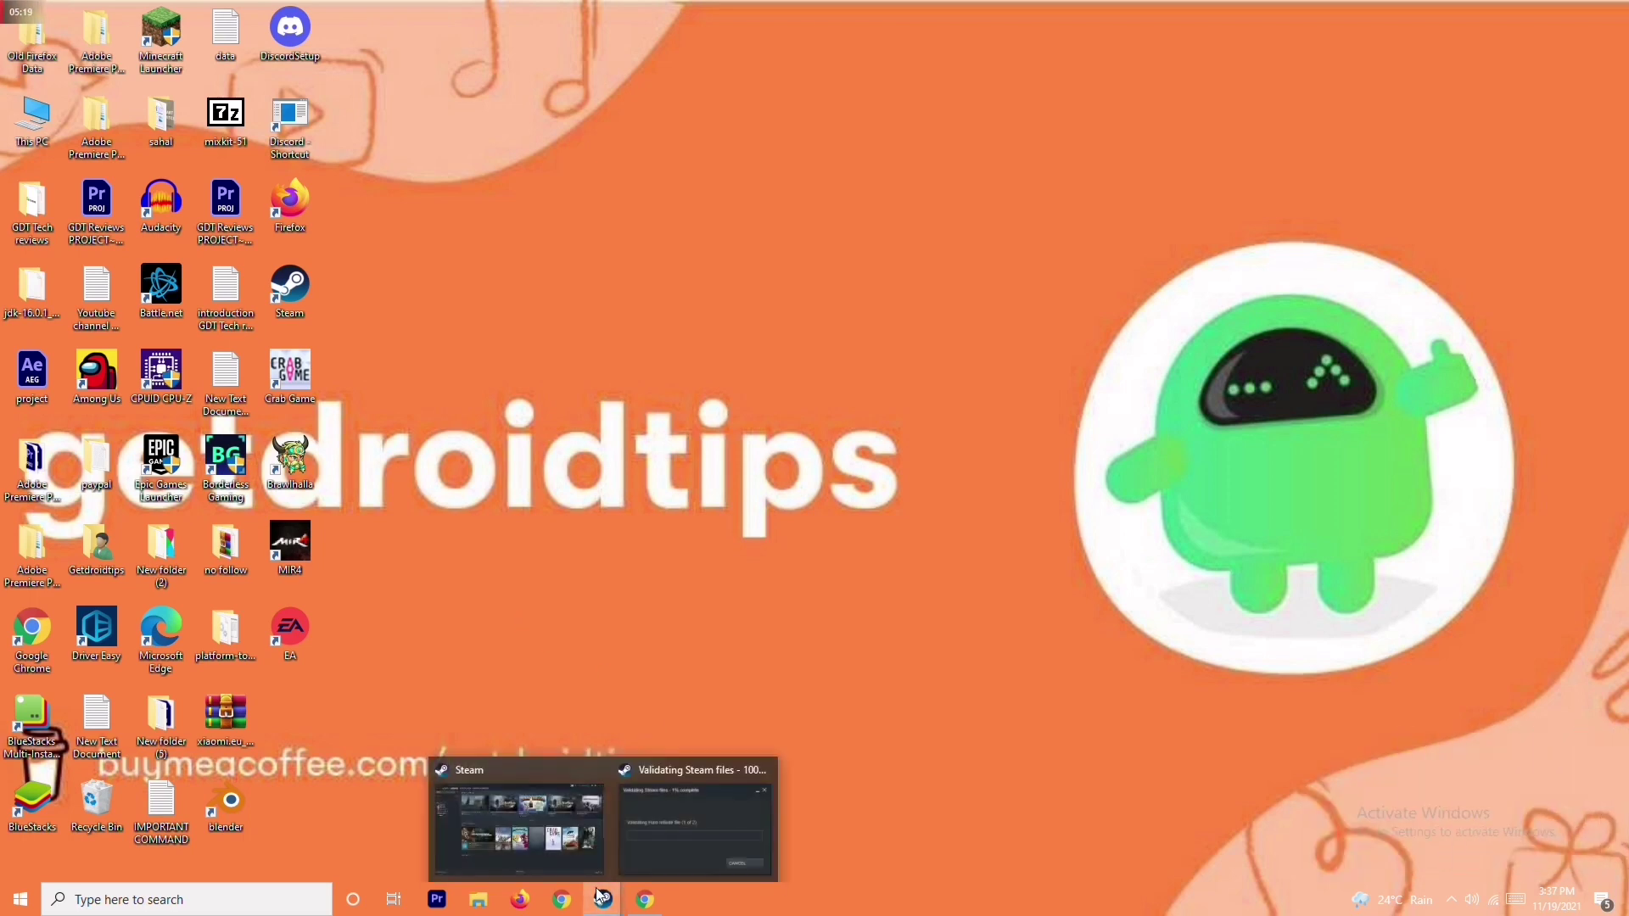
left_click(571, 812)
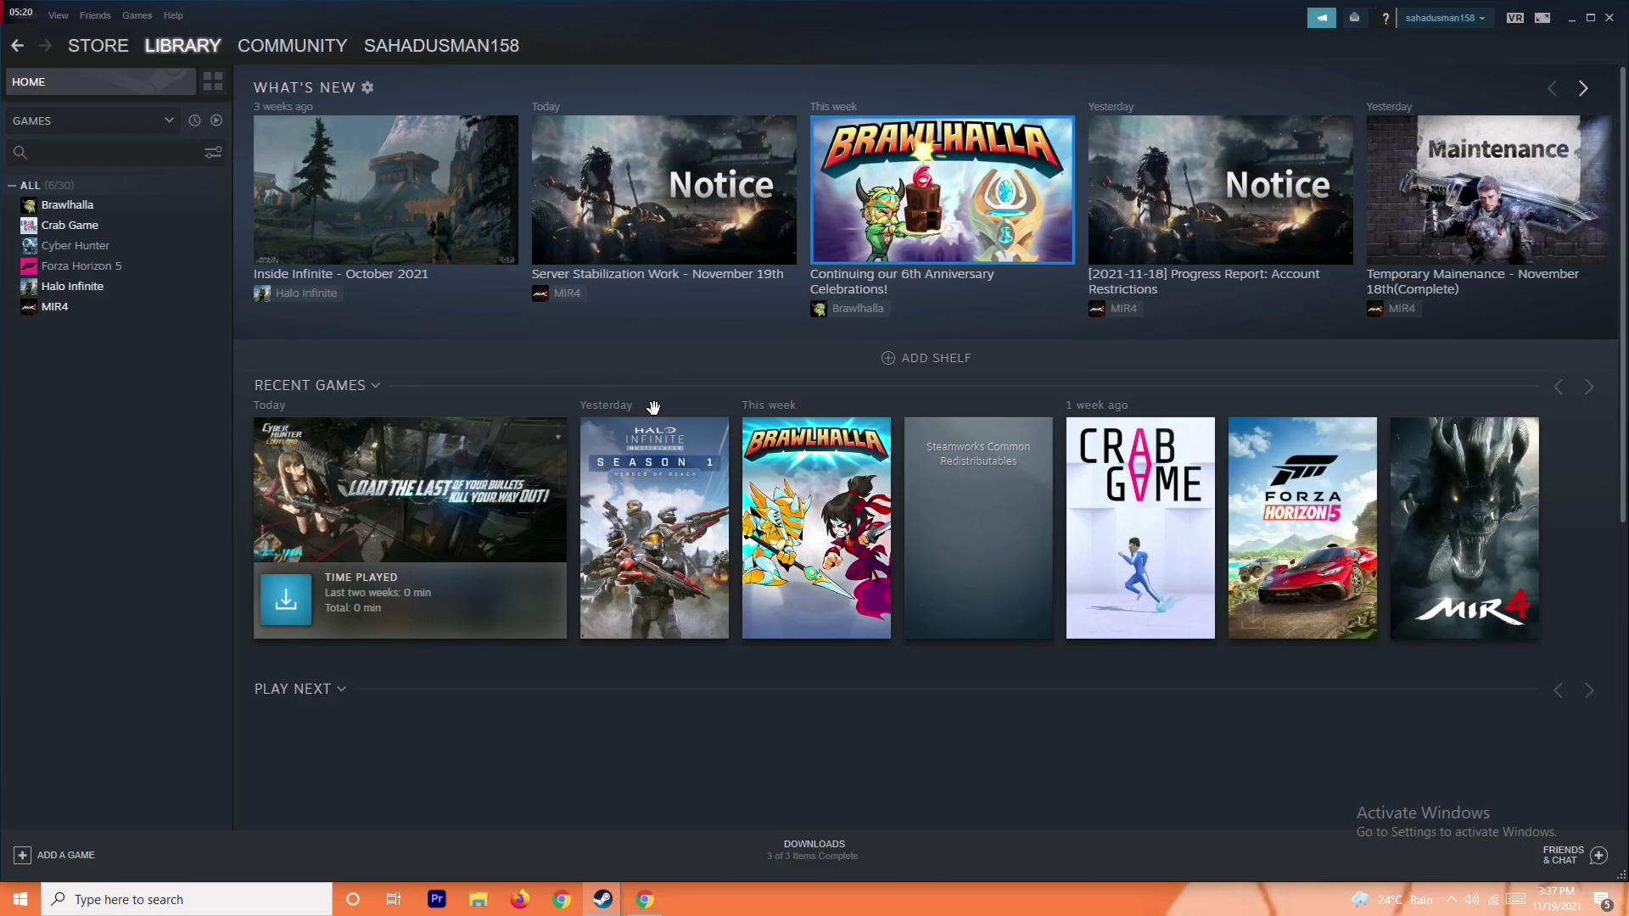
right_click(135, 270)
mouse_move(178, 347)
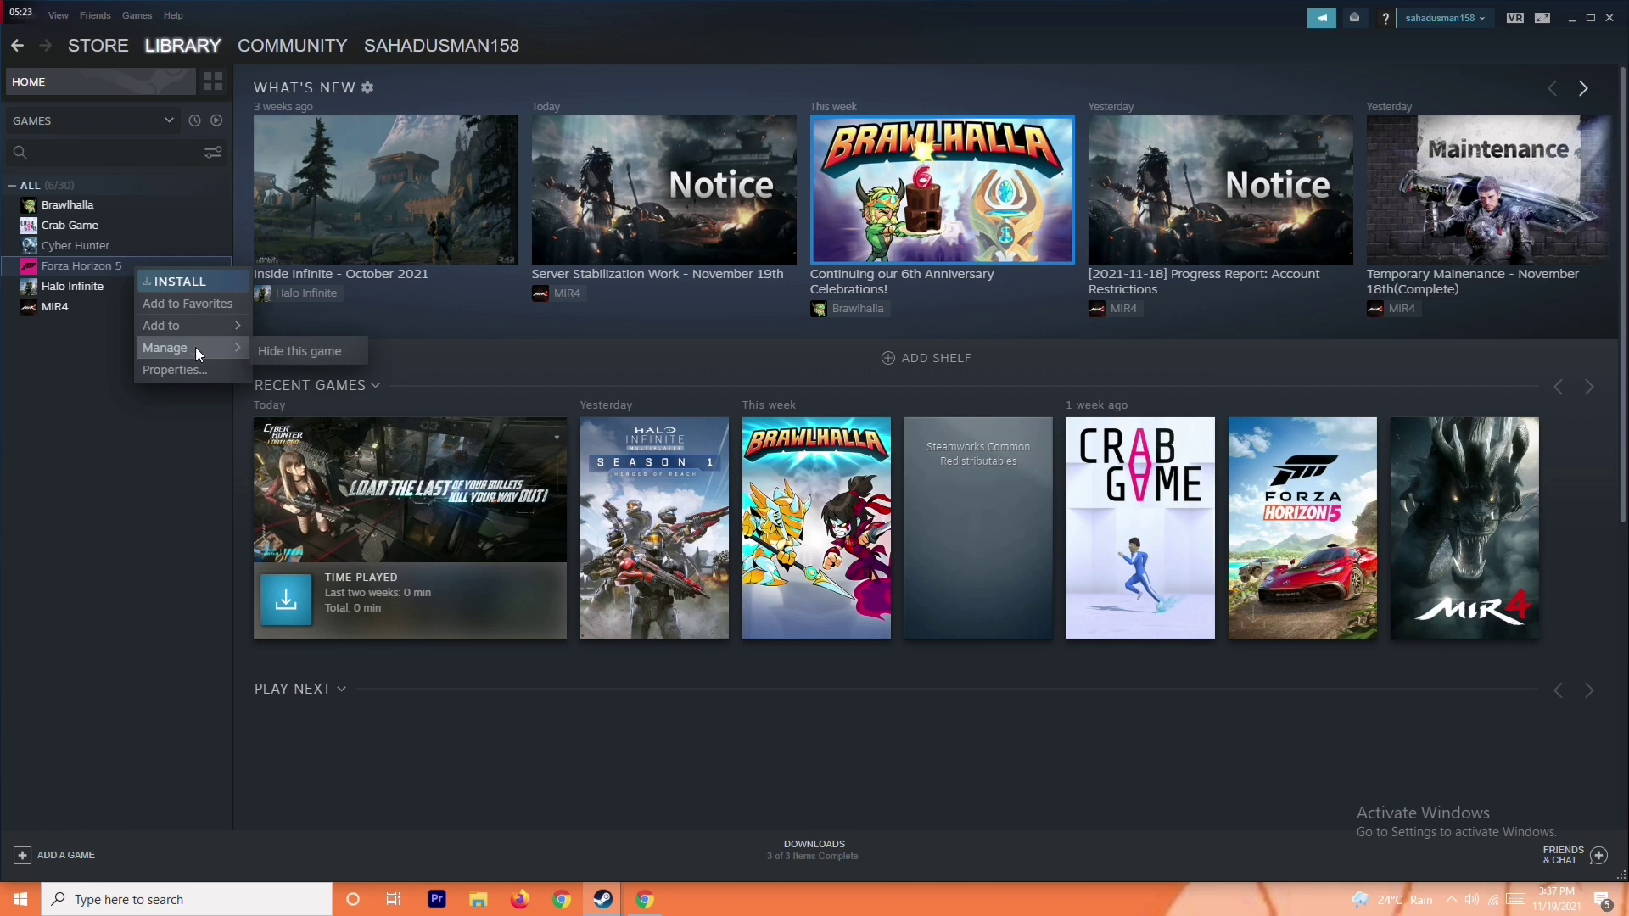
mouse_move(232, 331)
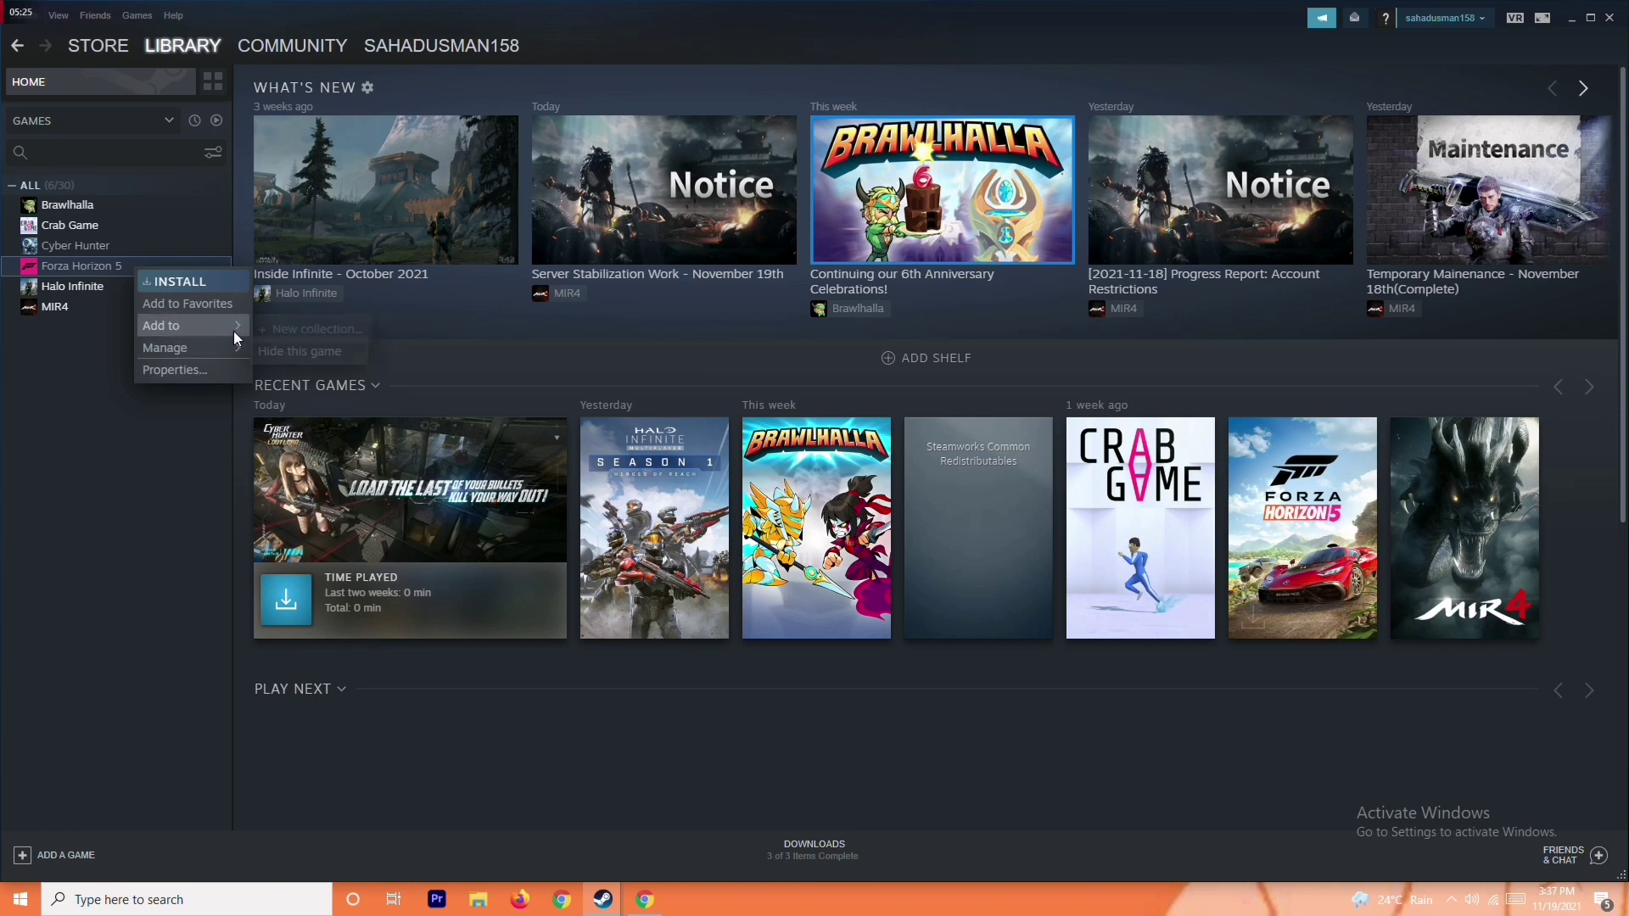
left_click(105, 410)
left_click(129, 269)
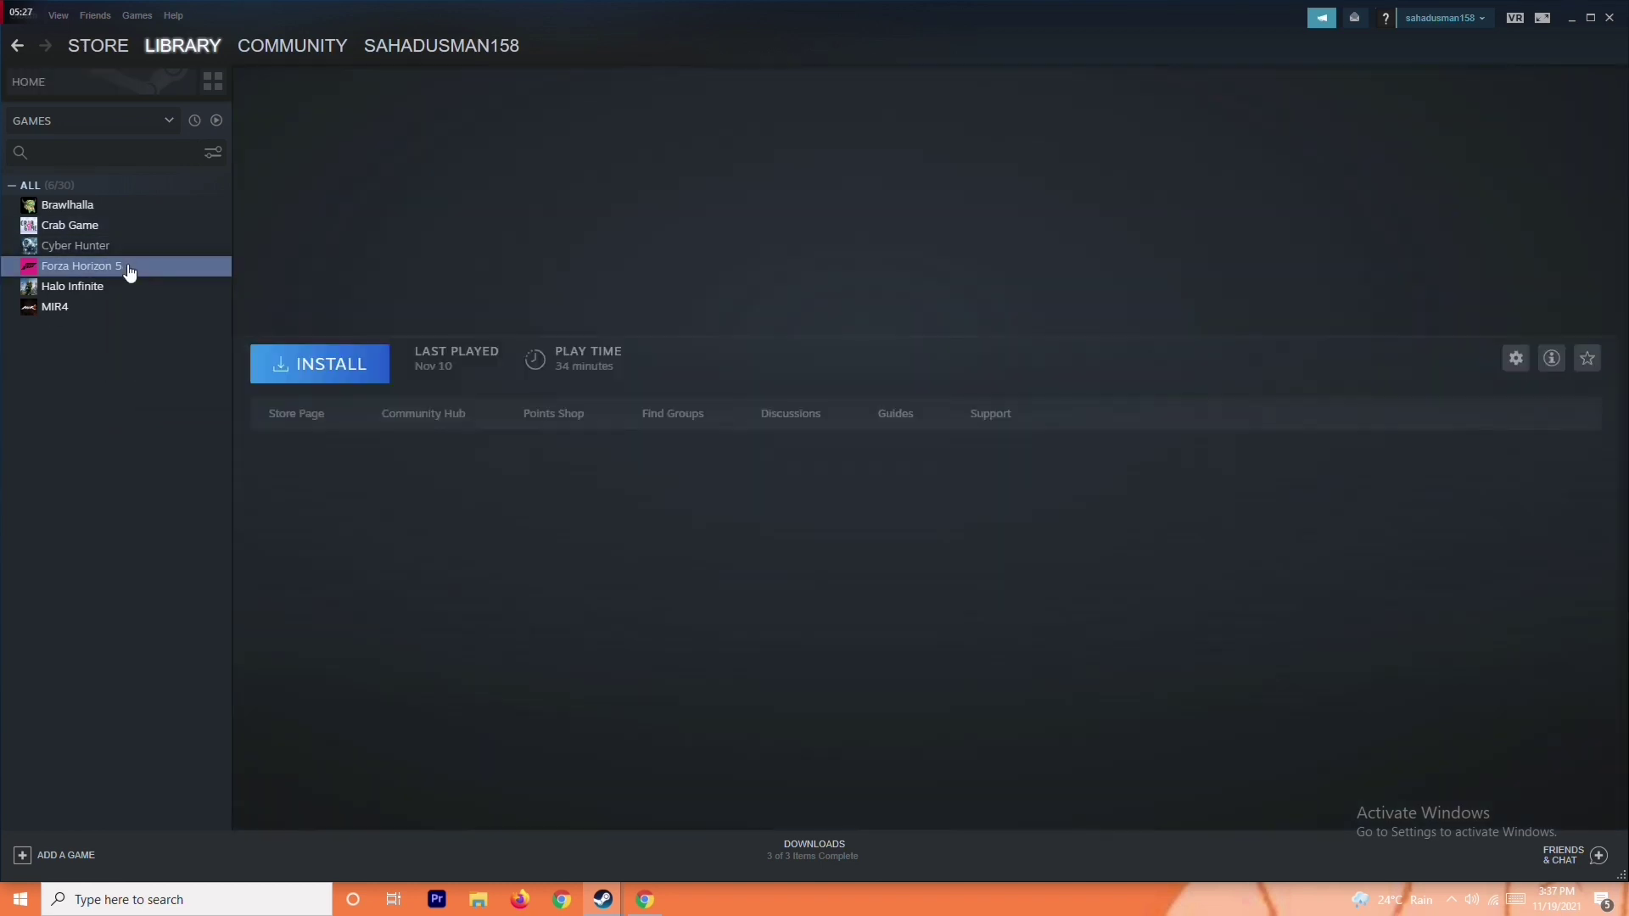
- Open Crab Game's library page, view its options, then minimize Steam
left_click(90, 231)
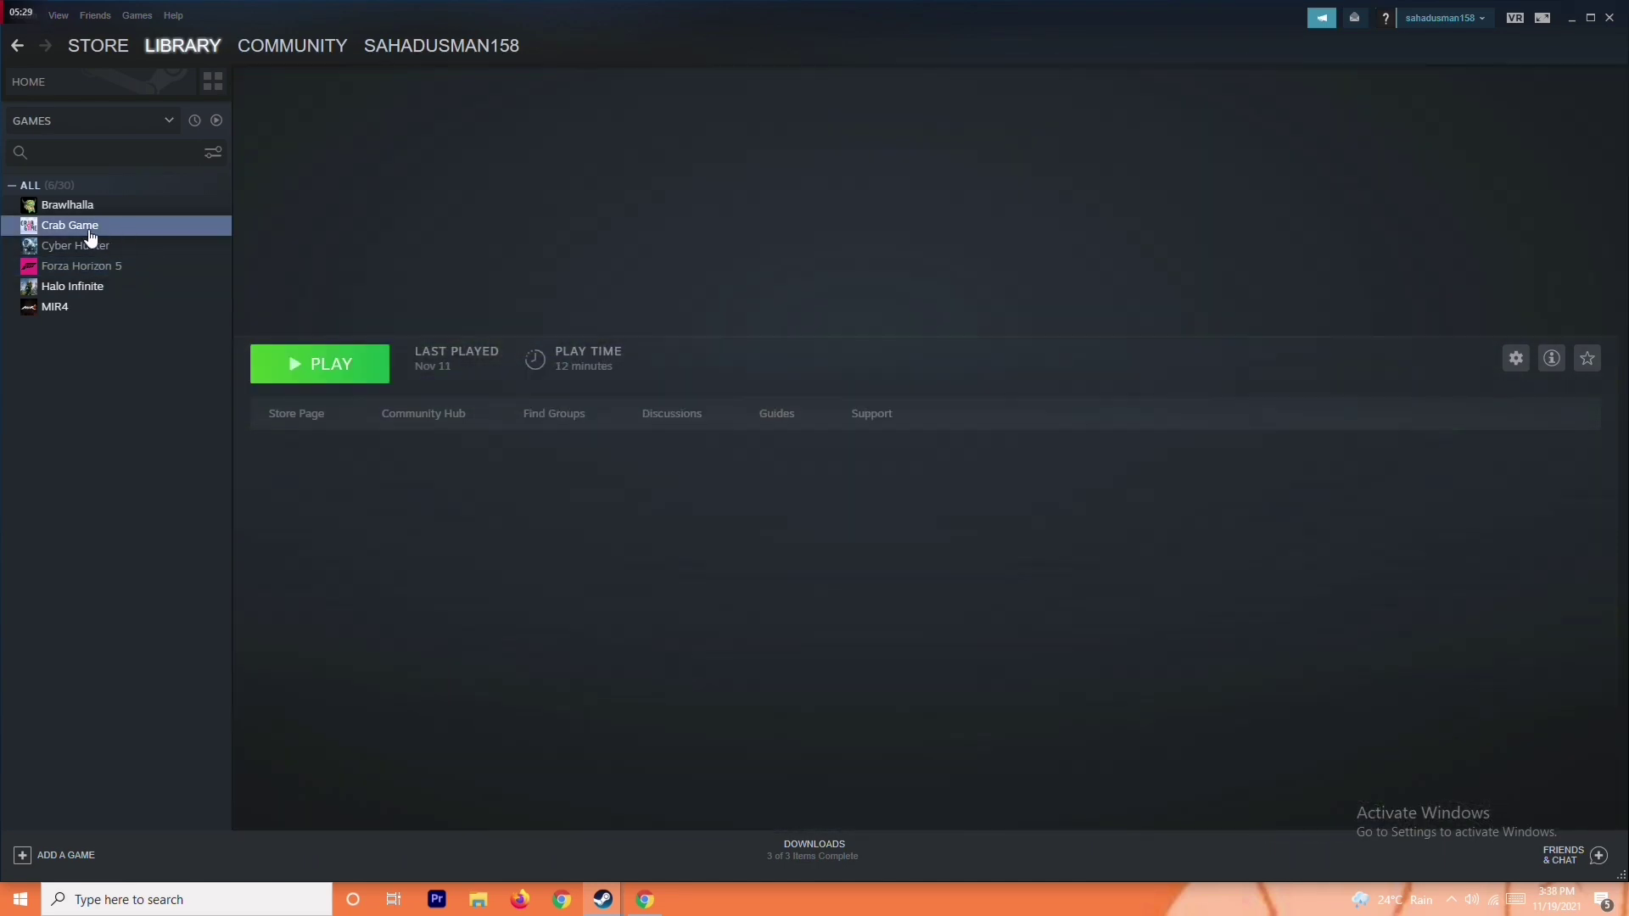
right_click(144, 230)
mouse_move(192, 313)
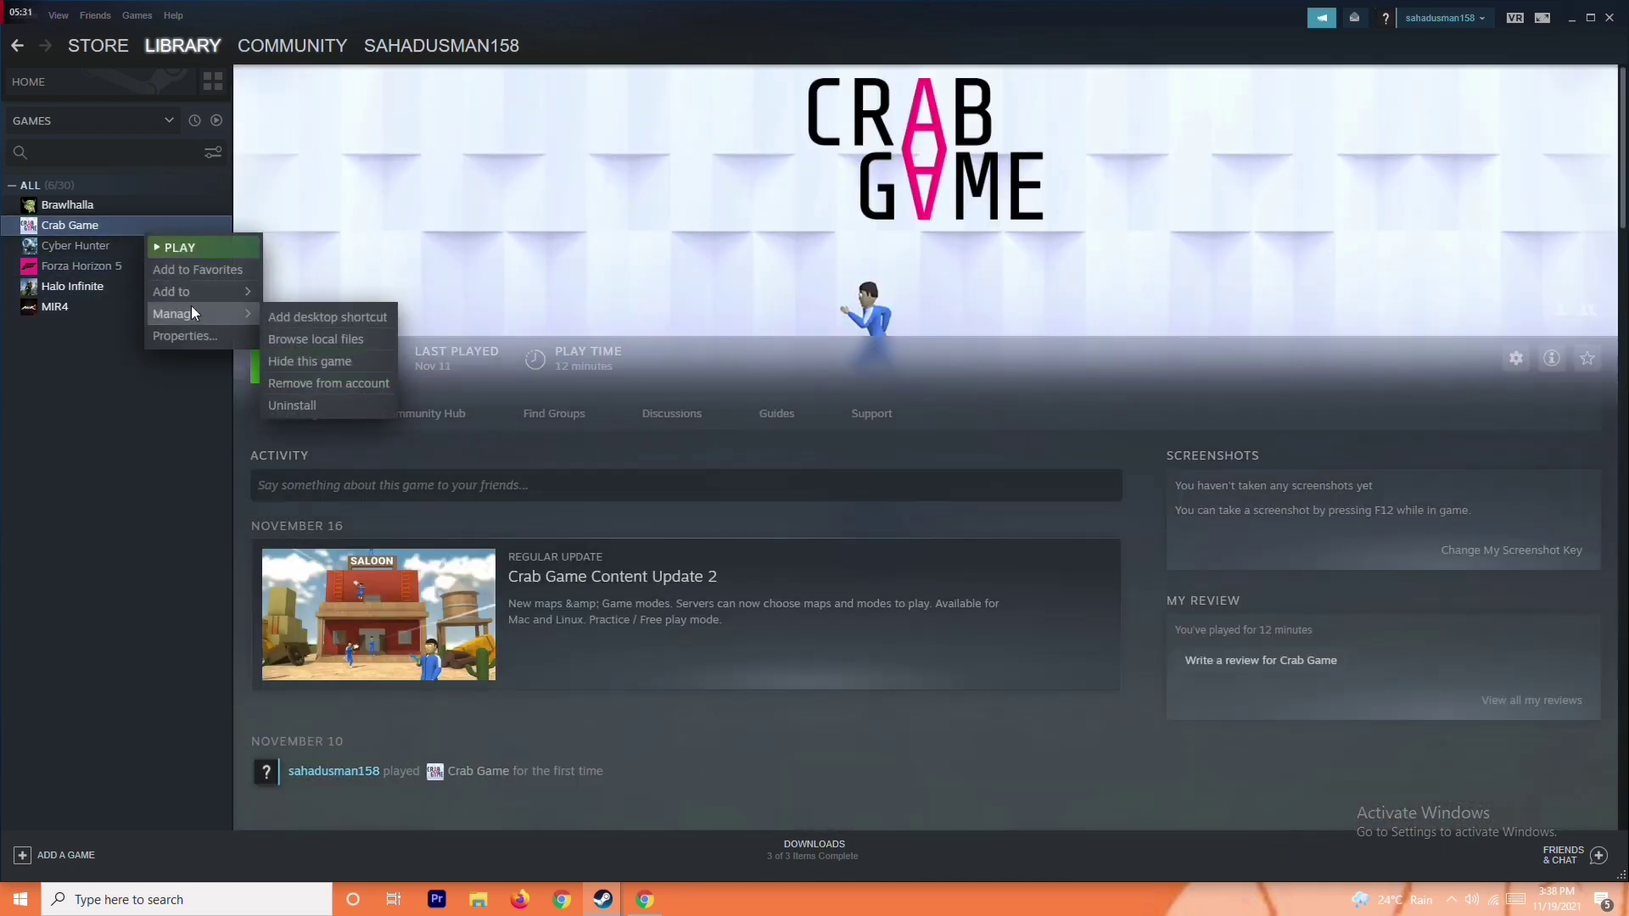
left_click(120, 475)
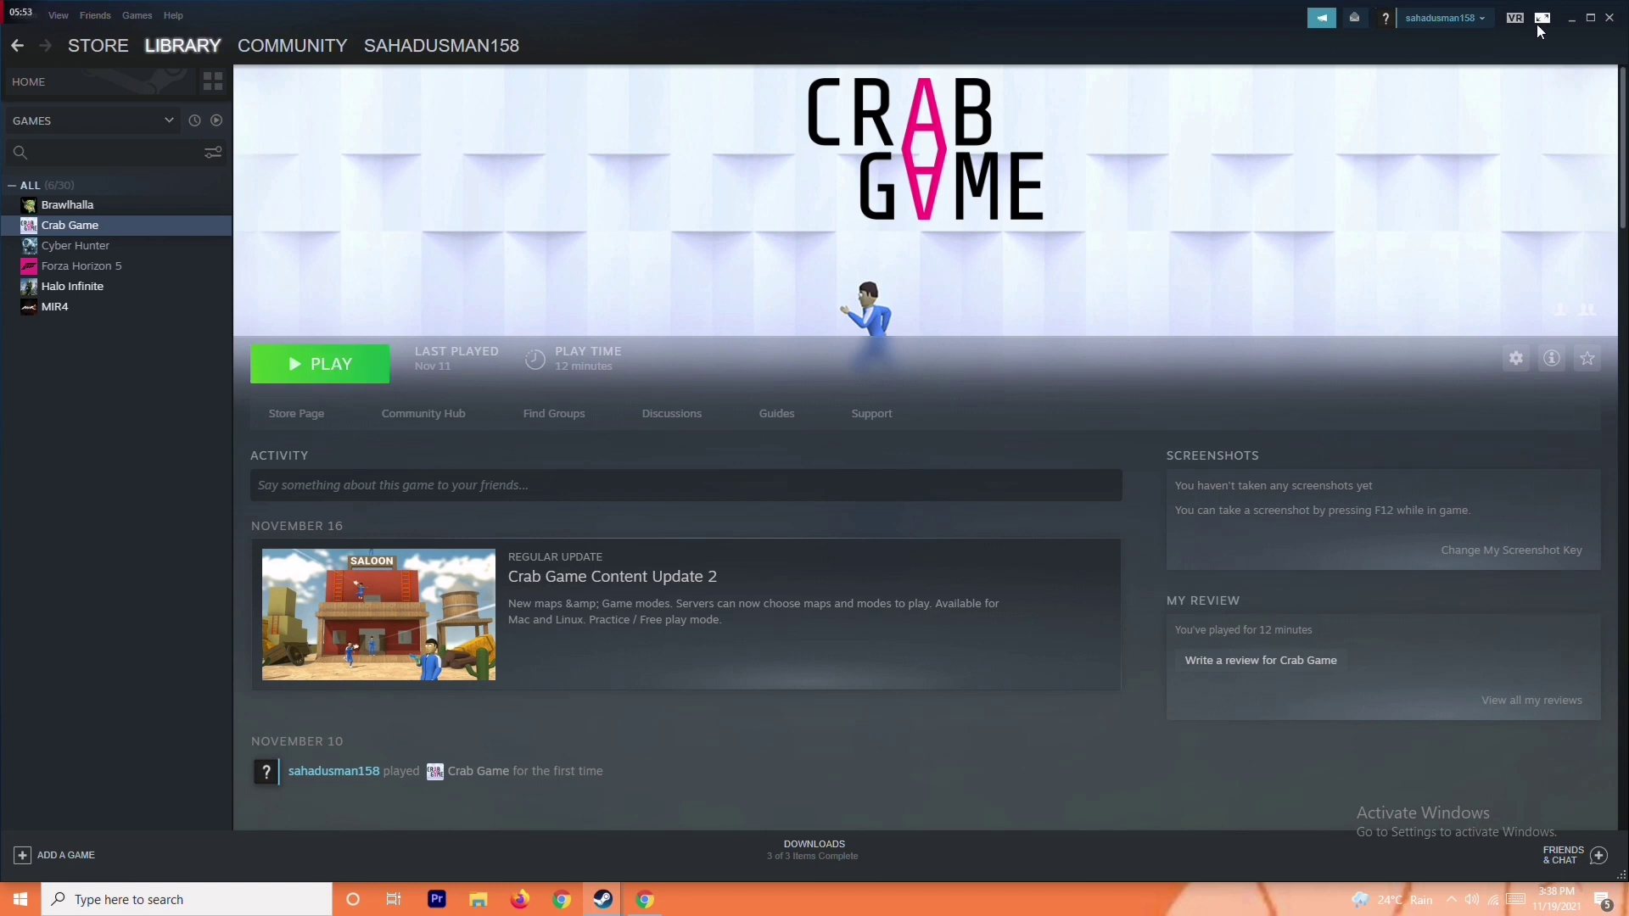
left_click(1571, 18)
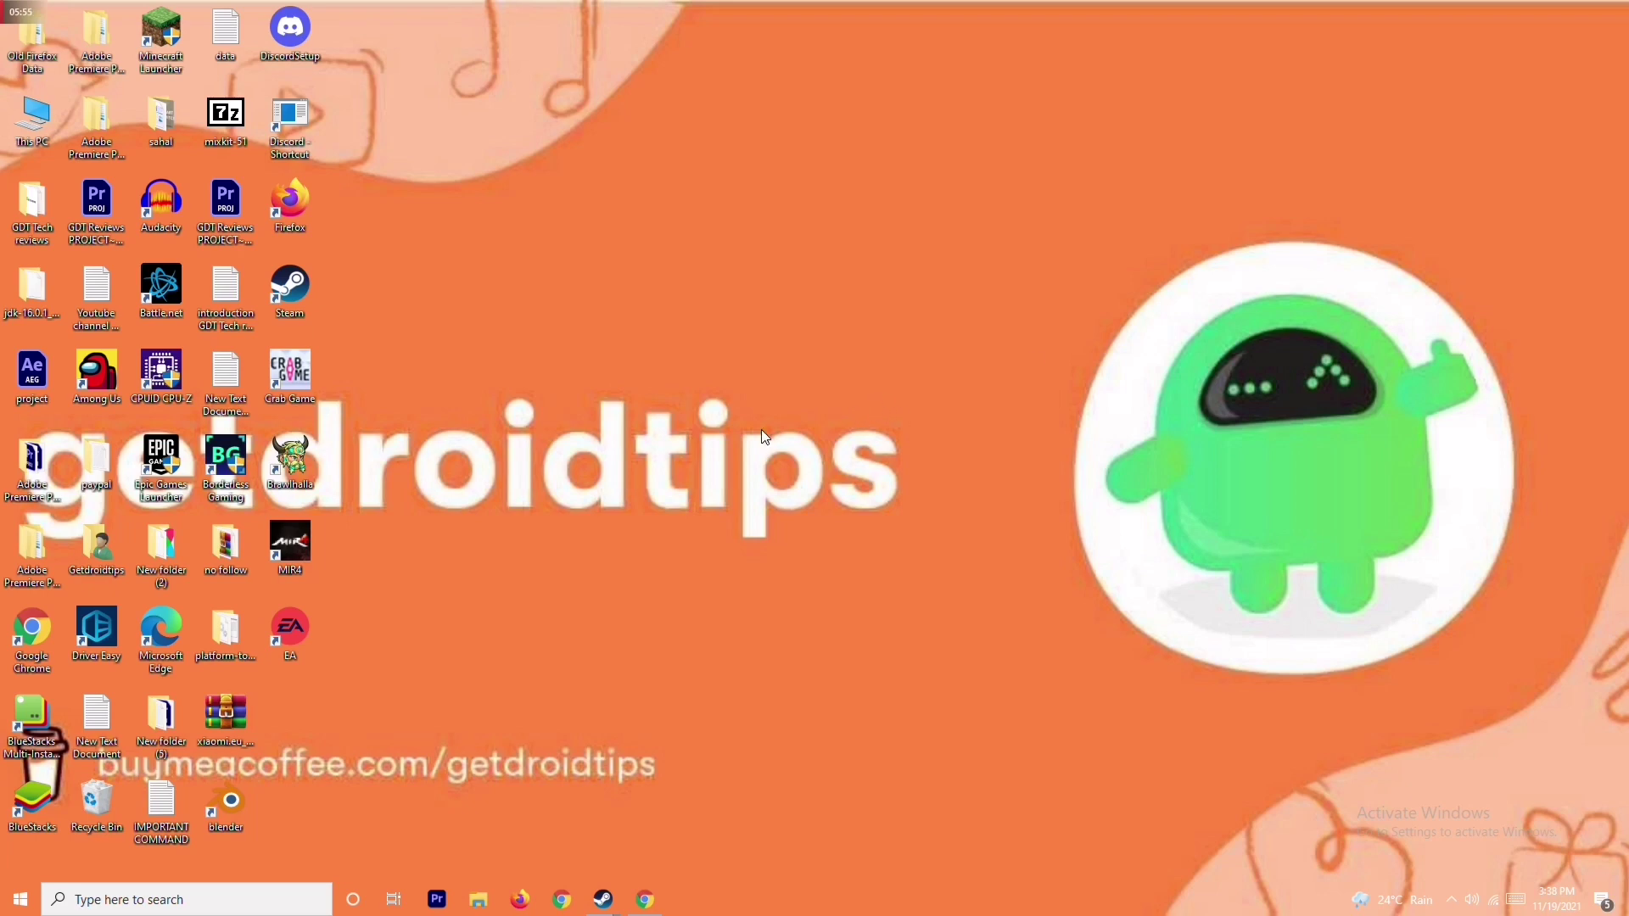